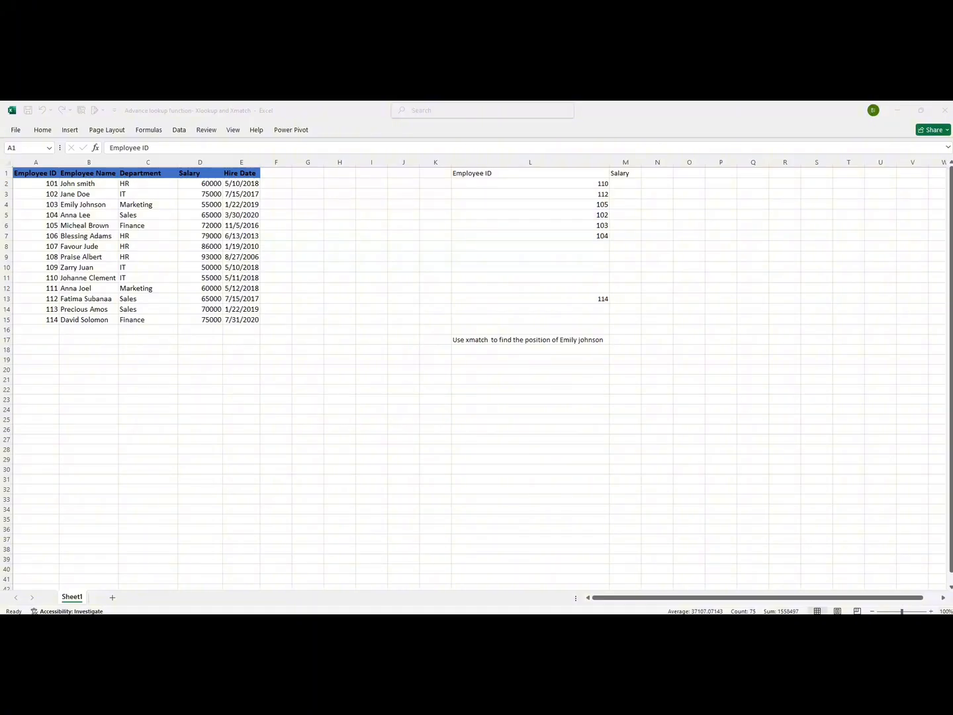
Select the whole employee data table to review it
left_click(37, 176)
key("ctrl+a")
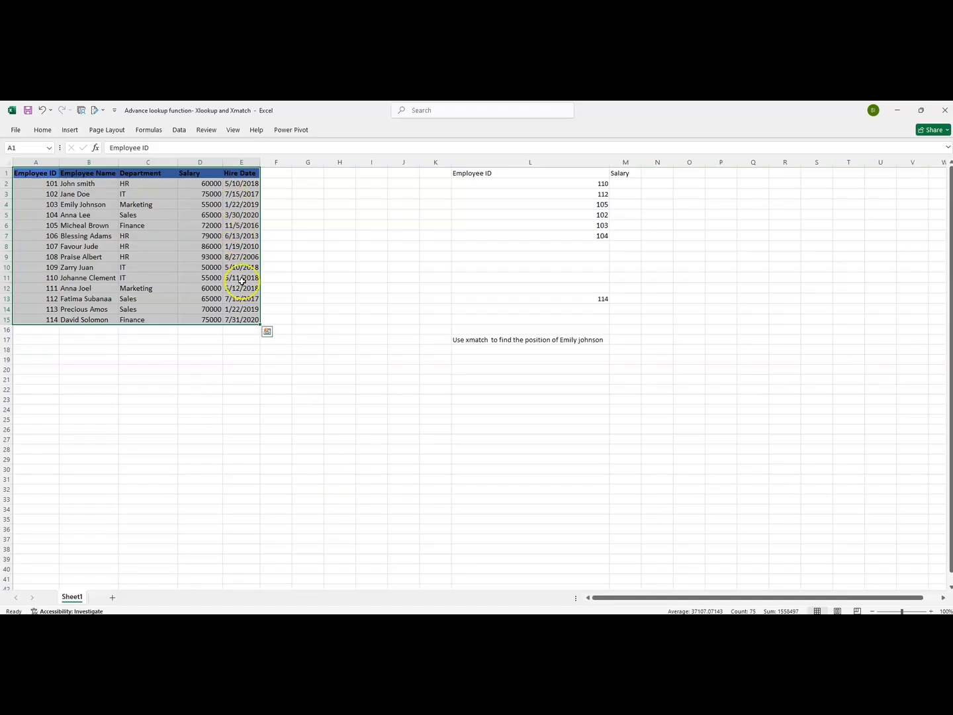
Apply a blue fill to the Employee ID and Salary header cells in L1:M1
left_click_drag(484, 174, 618, 172)
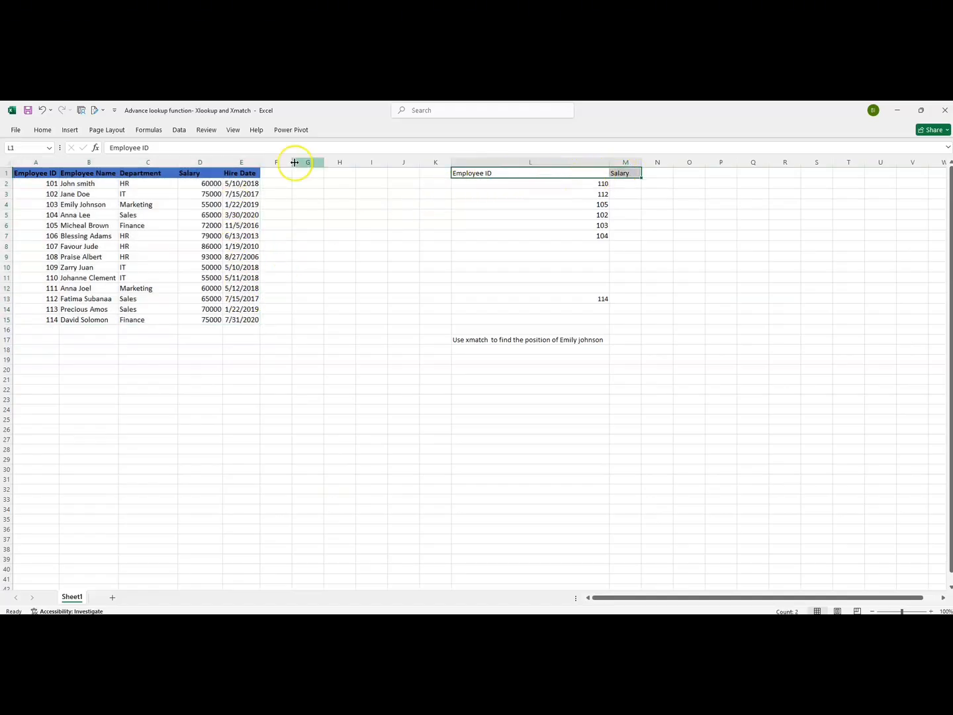
left_click(45, 131)
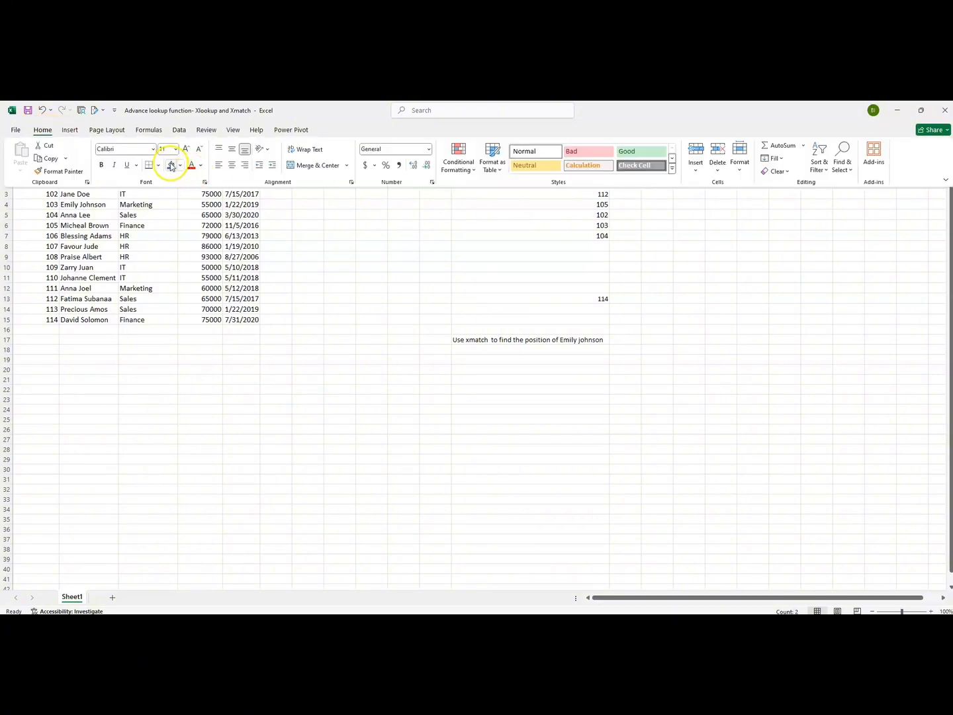
left_click(170, 165)
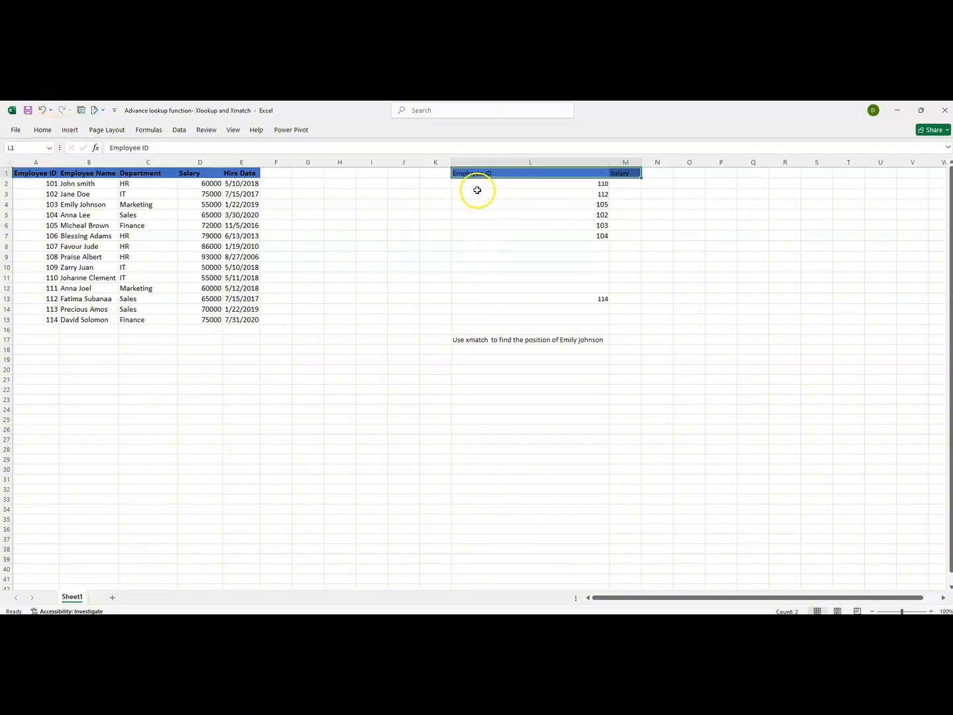
Review the lookup Employee IDs in L2:L7 and the source employee table A1:E15
left_click_drag(475, 183, 479, 241)
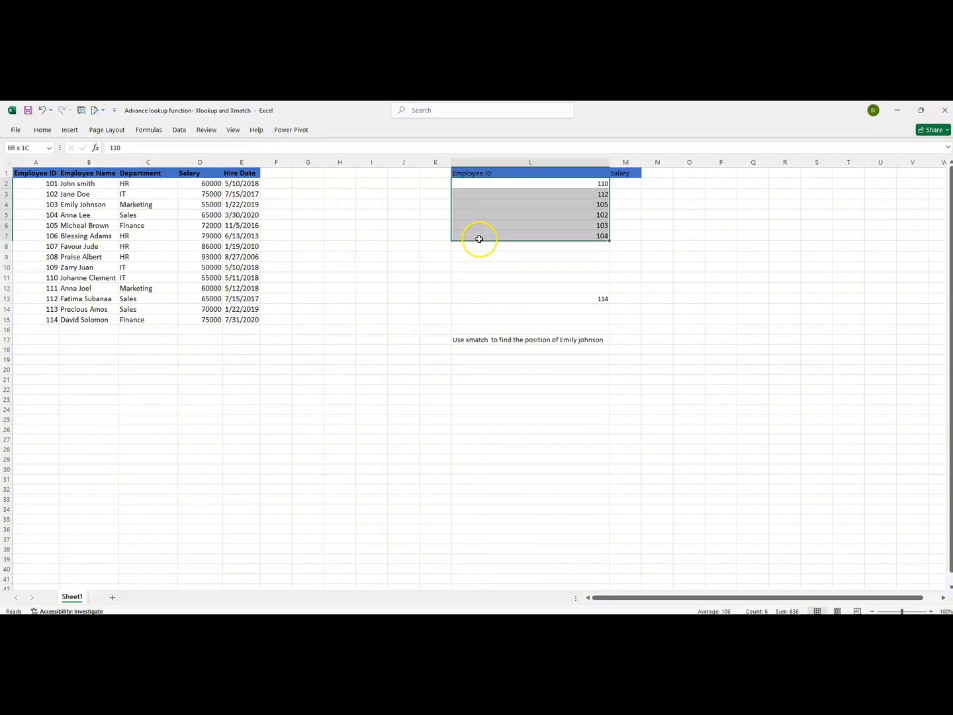
left_click(472, 256)
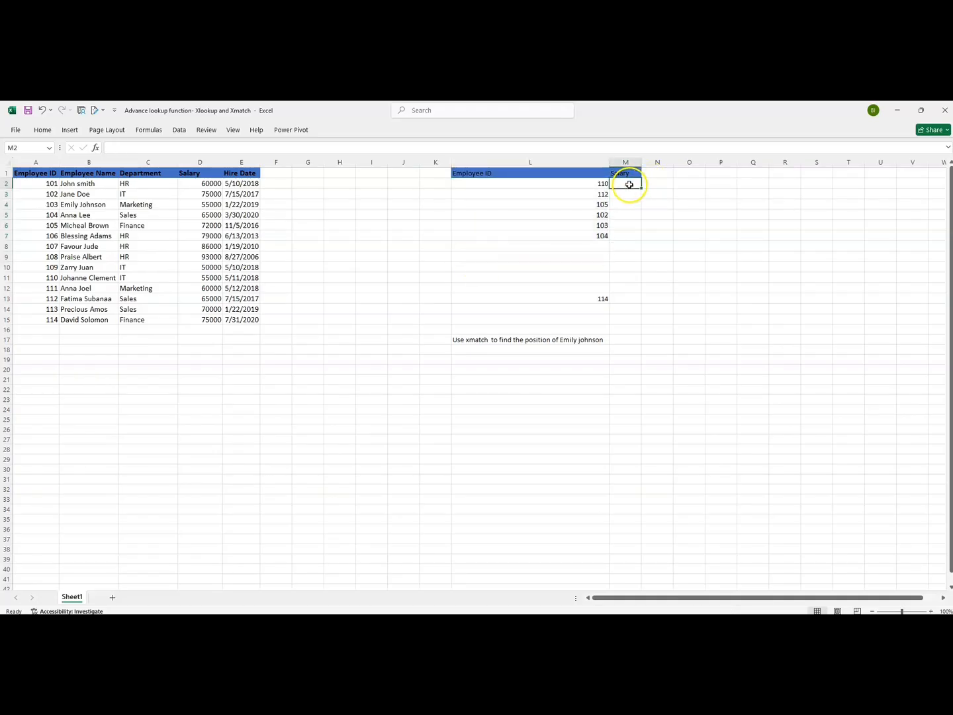
left_click(601, 183)
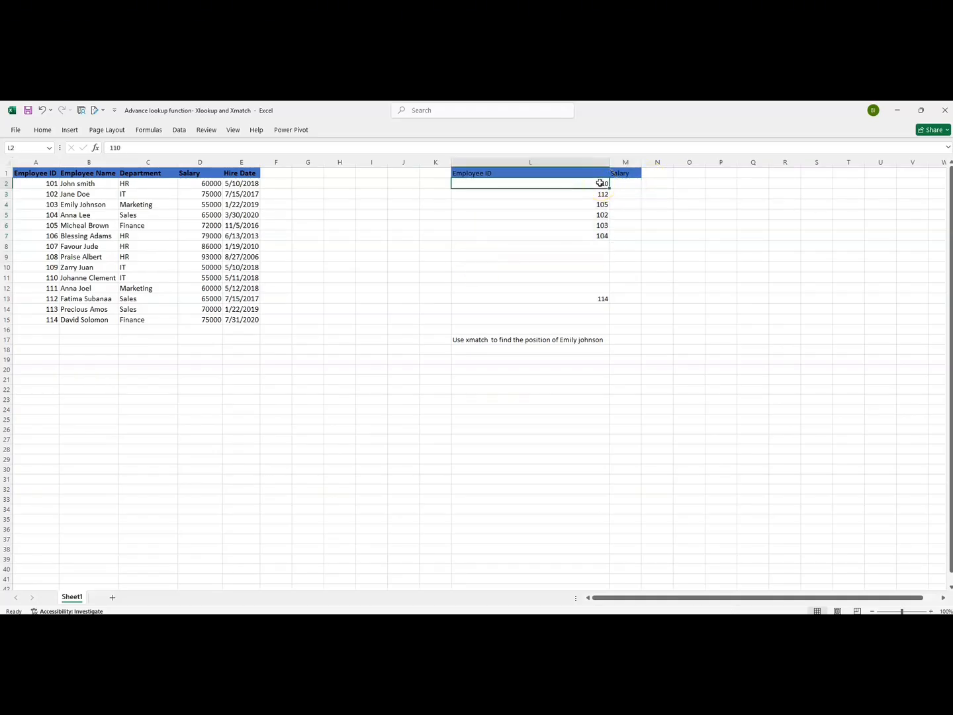
left_click_drag(601, 184, 607, 239)
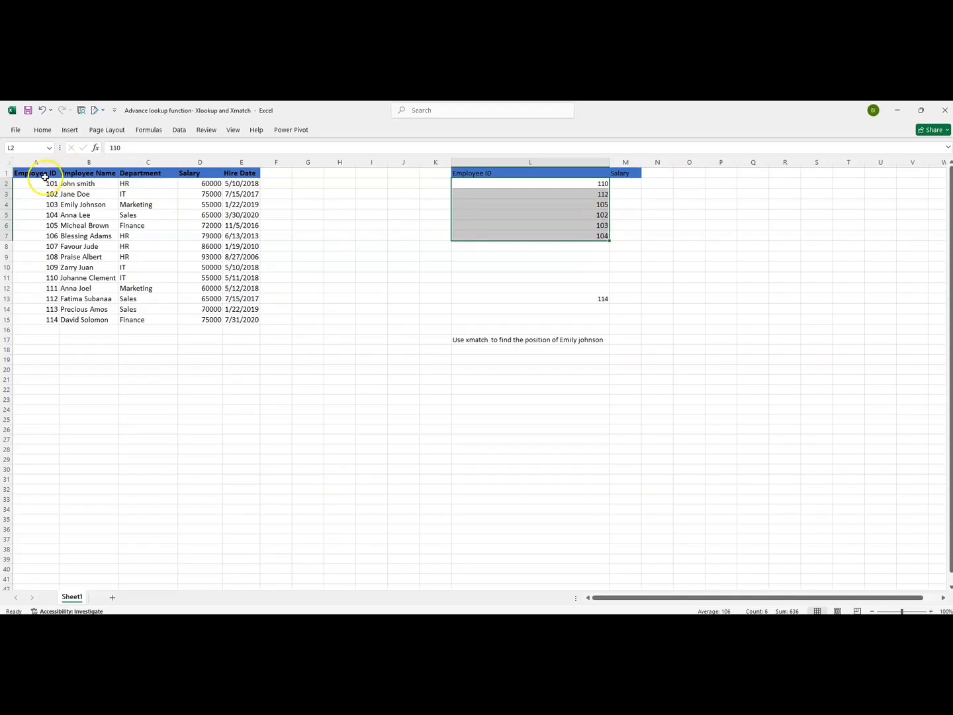
left_click_drag(34, 172, 240, 323)
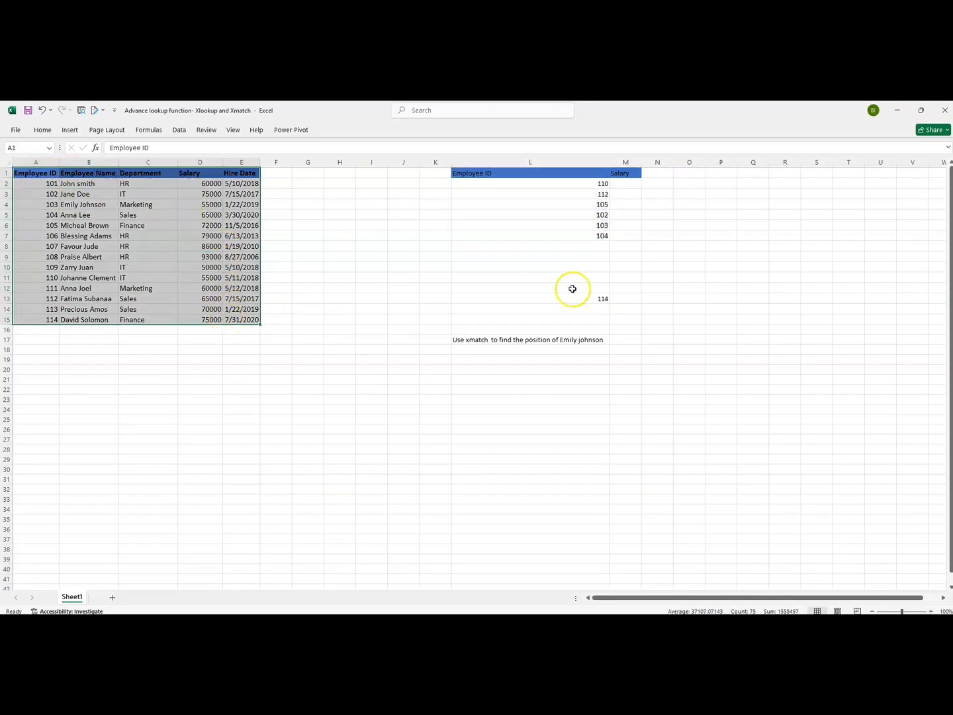
Start an XLOOKUP formula in M2 with L2 as lookup value, A2:A15 as lookup array and D2:D15 as return array
left_click(623, 185)
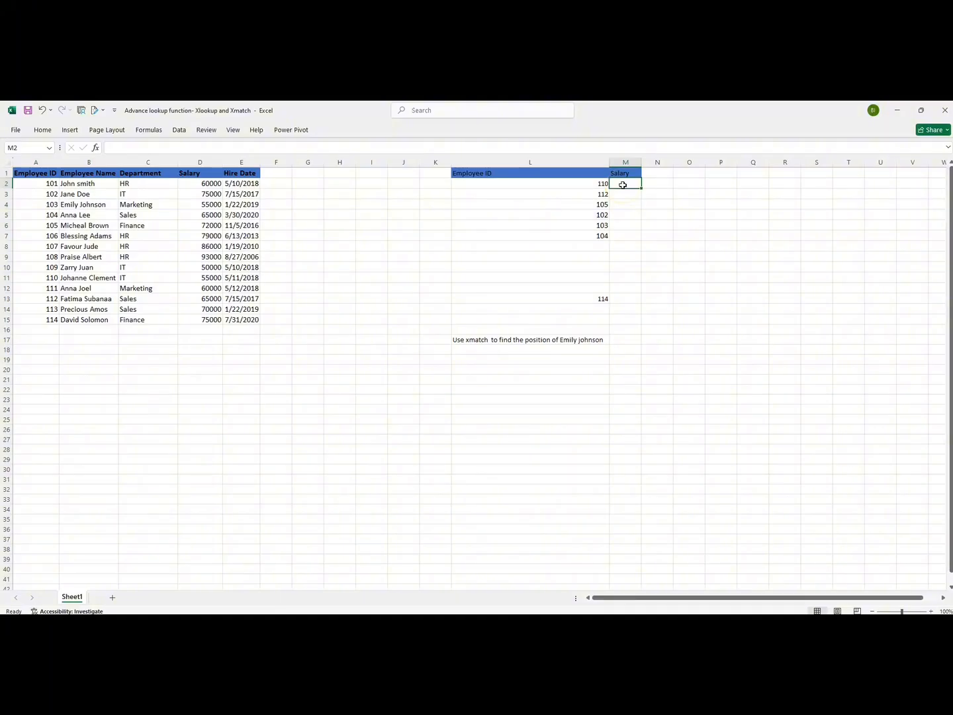
type("=xlo")
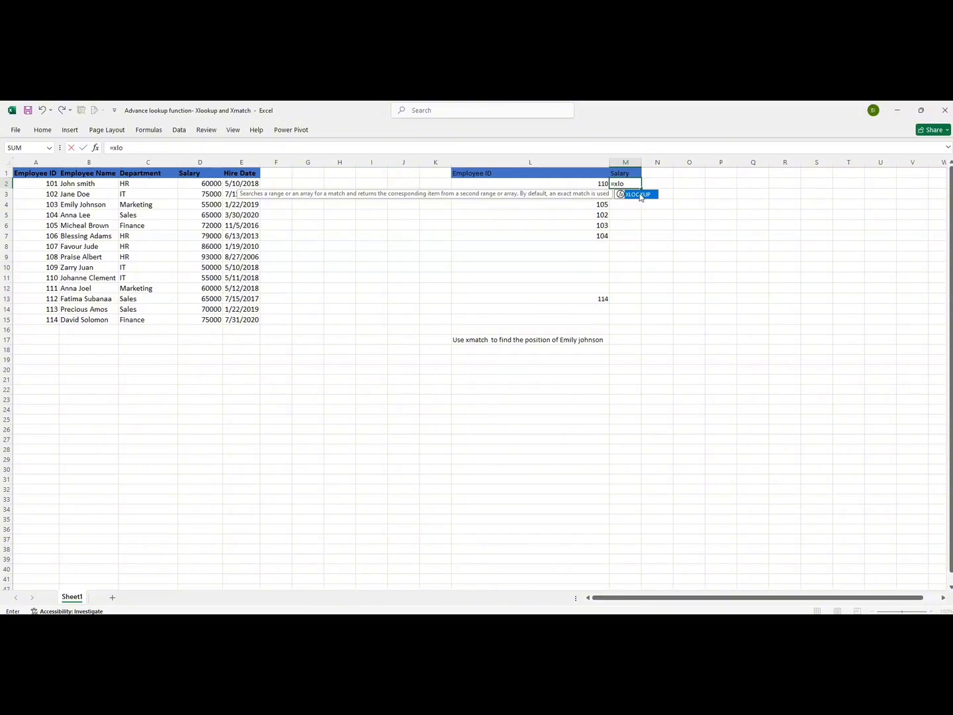
double_click(640, 196)
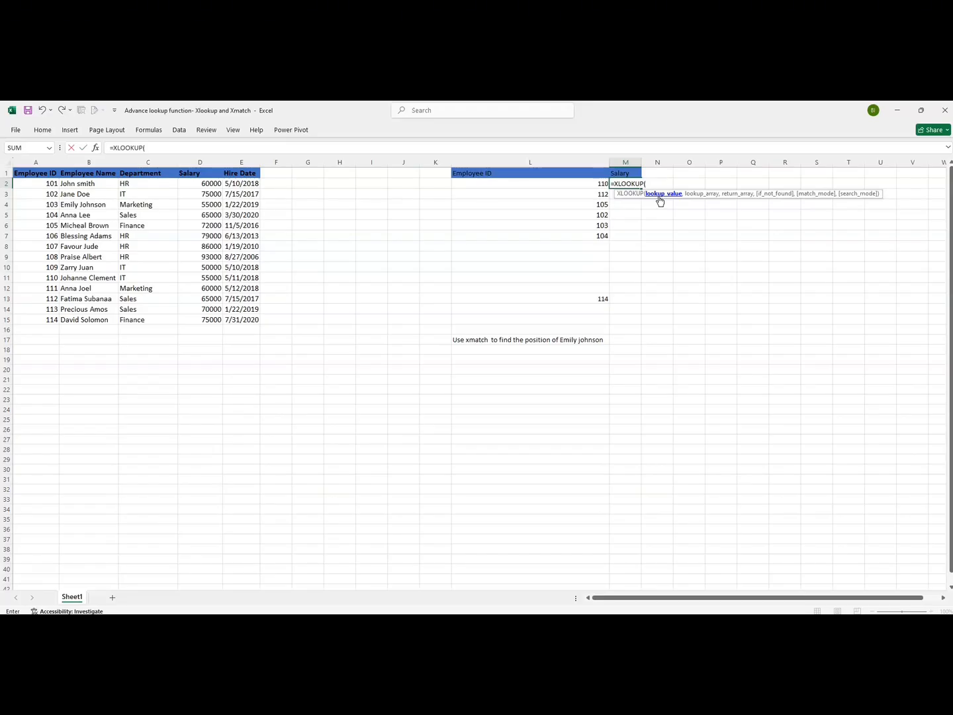
left_click(576, 185)
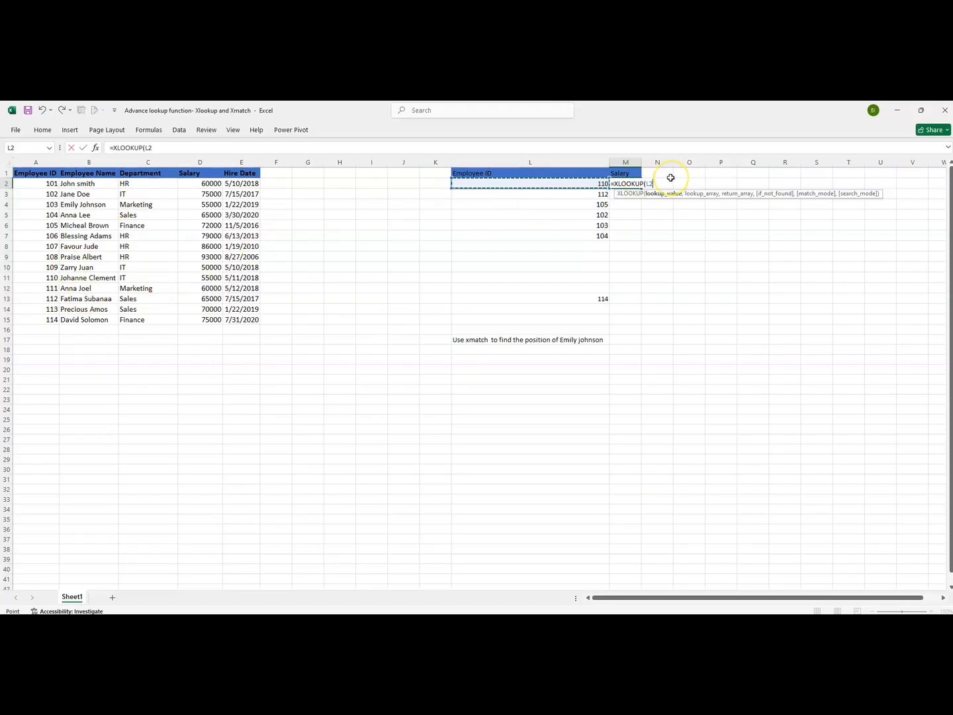
type(",")
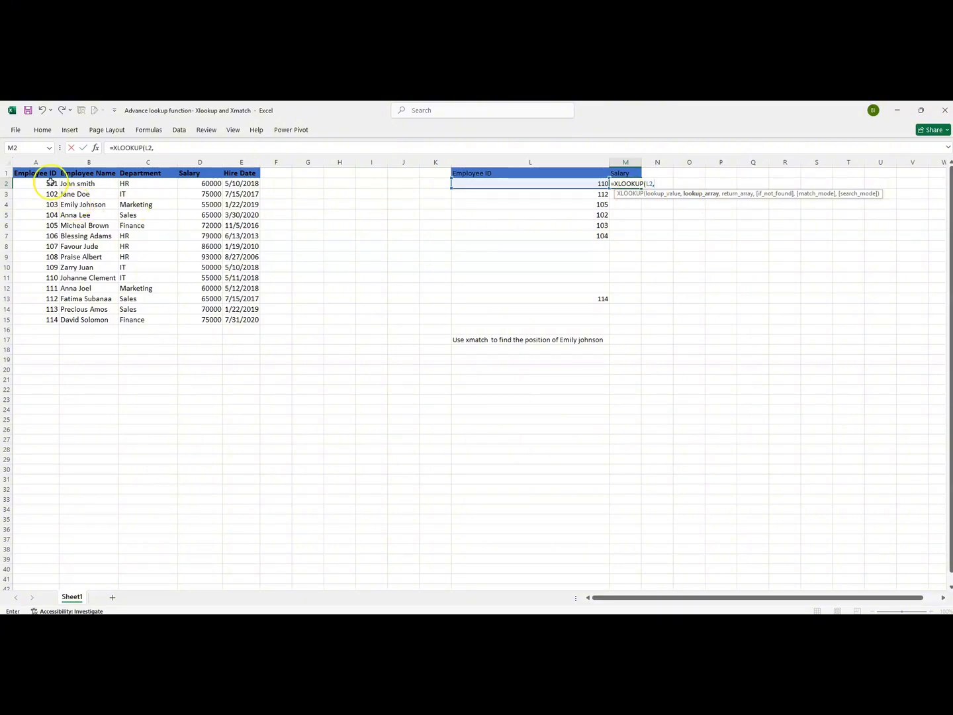
left_click_drag(35, 184, 39, 320)
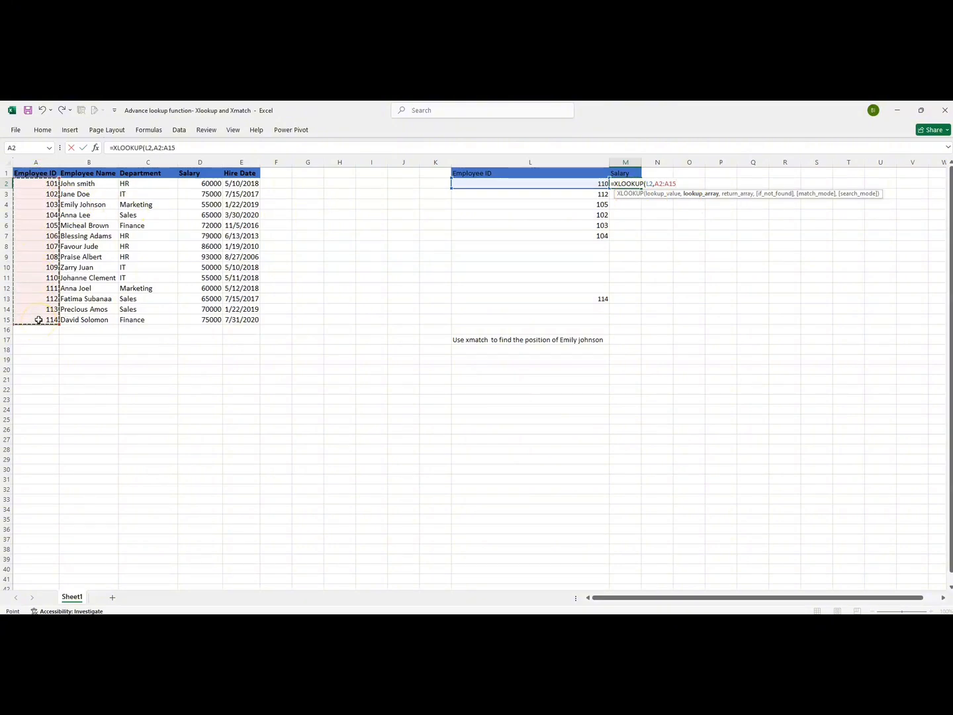
type(",")
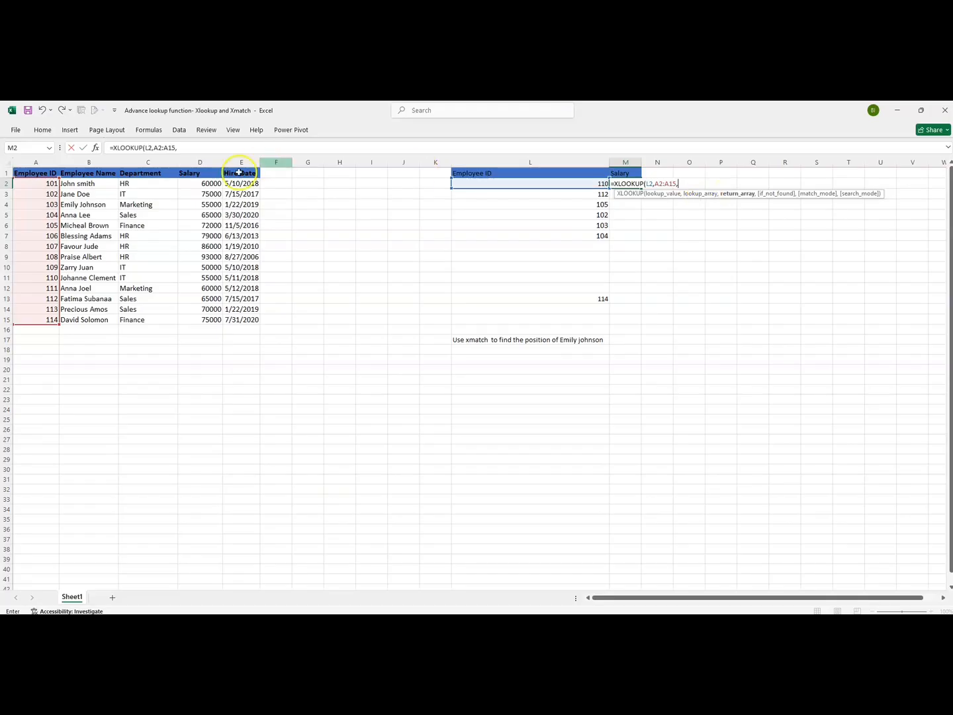
left_click(192, 184)
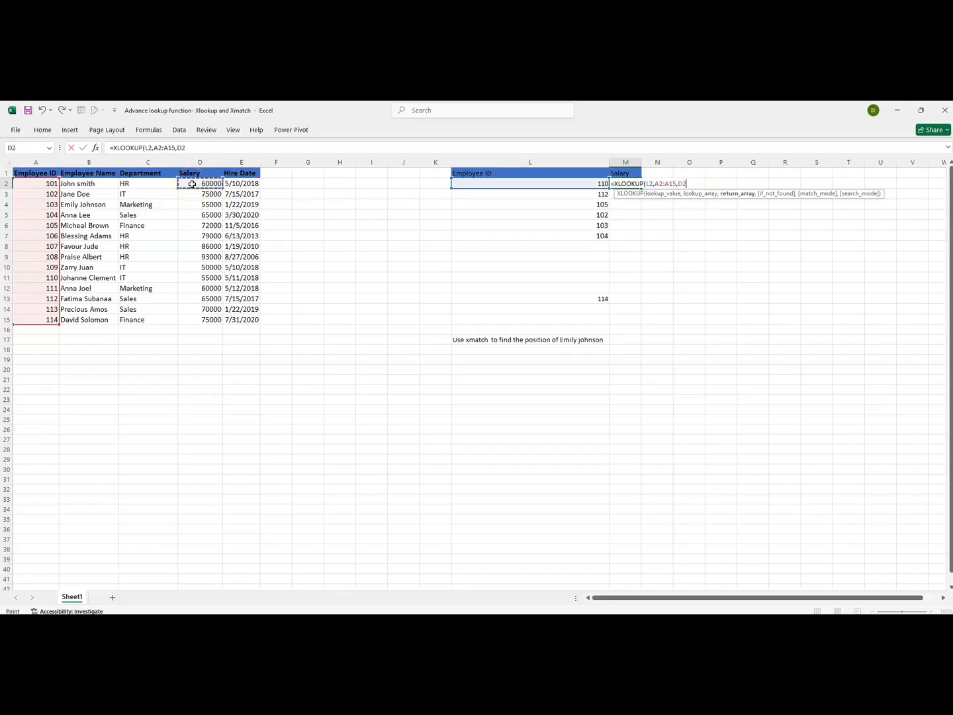
left_click_drag(192, 193, 211, 321)
type(",")
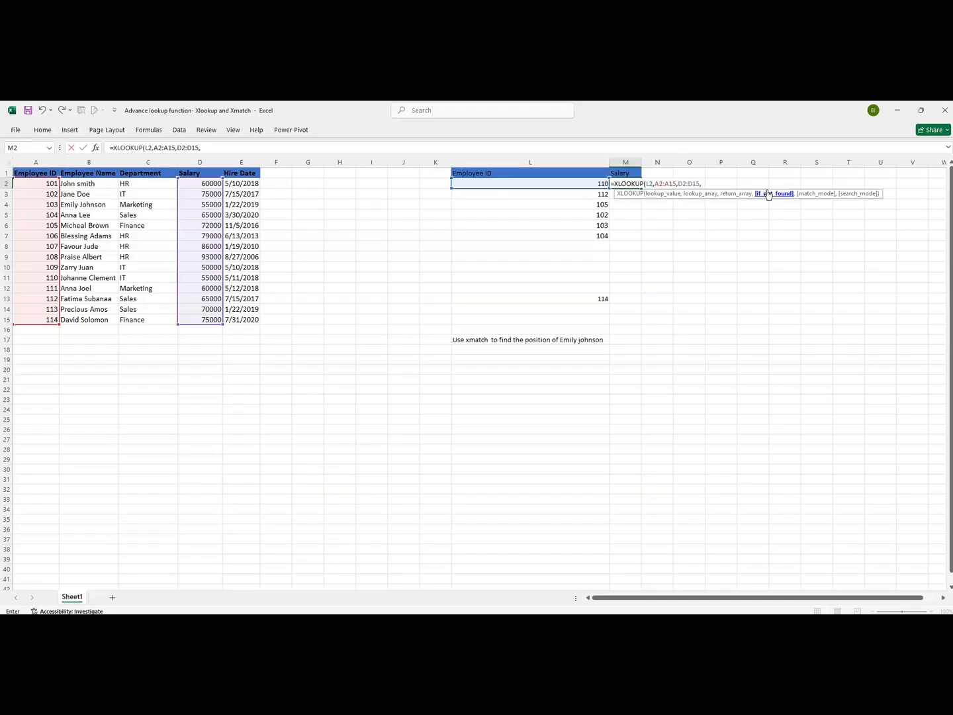
Finish the formula with "No Salary" as the not-found value, exact match 0 and search mode 1, and enter it
type("Not f")
key("BackSpace")
key("BackSpace")
key("BackSpace")
key("BackSpace")
type("O")
key("BackSpace")
type("o Salary")
type(",")
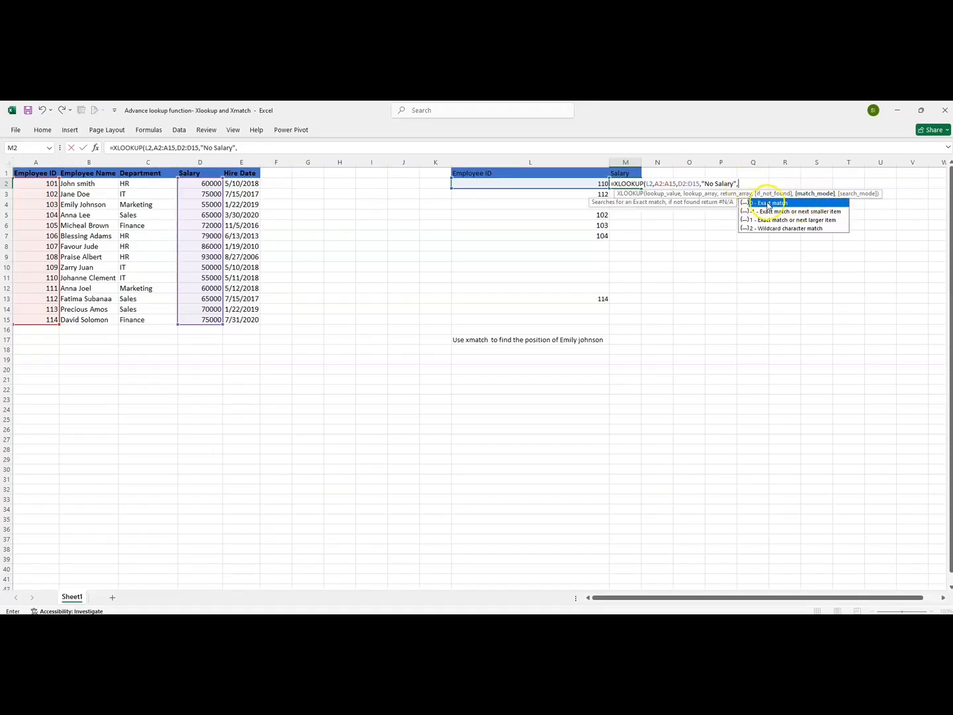
double_click(778, 204)
type(",")
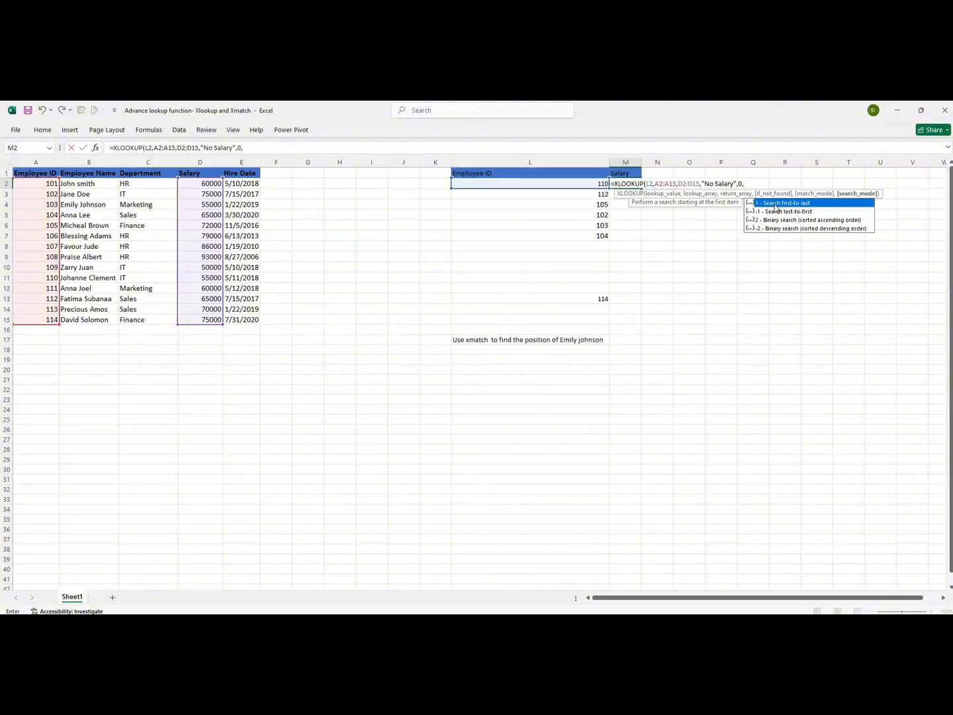
key("BackSpace")
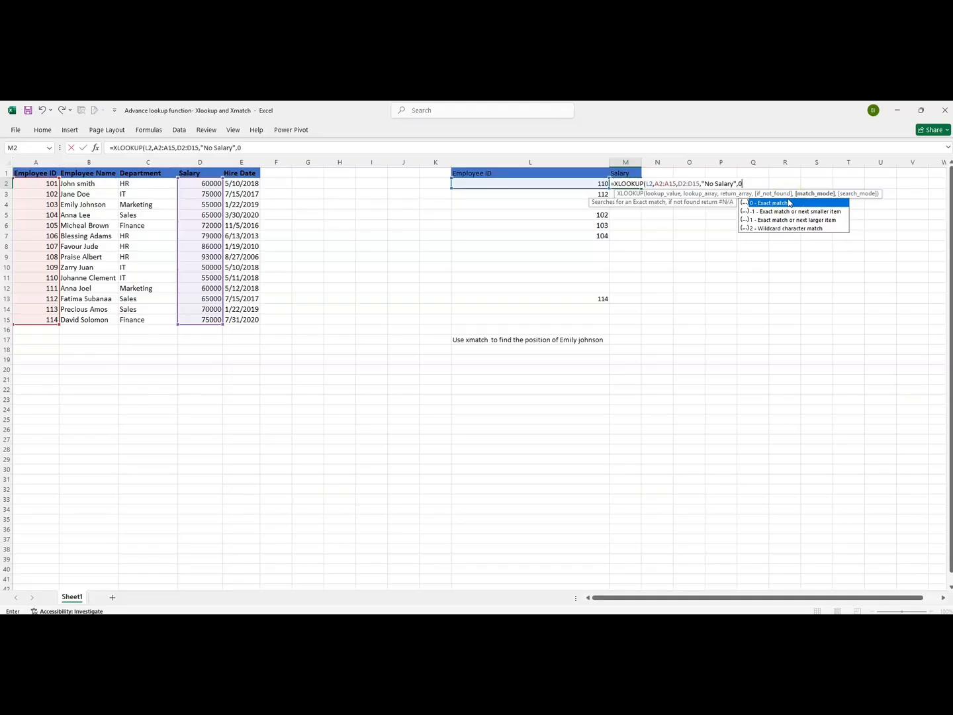
type(",")
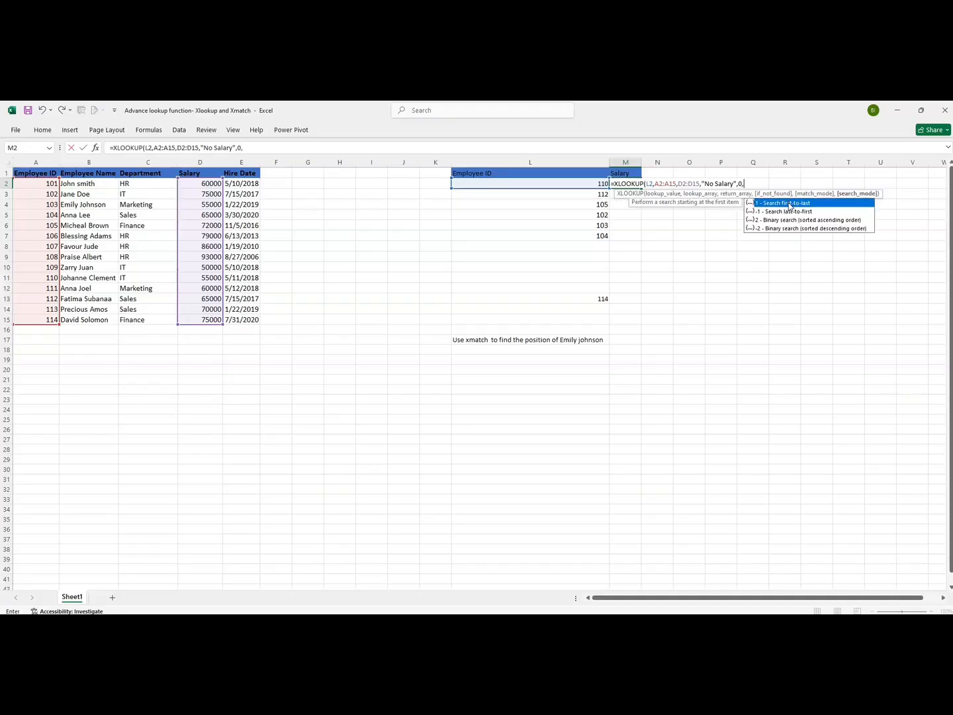
double_click(789, 204)
type(")")
key("Return")
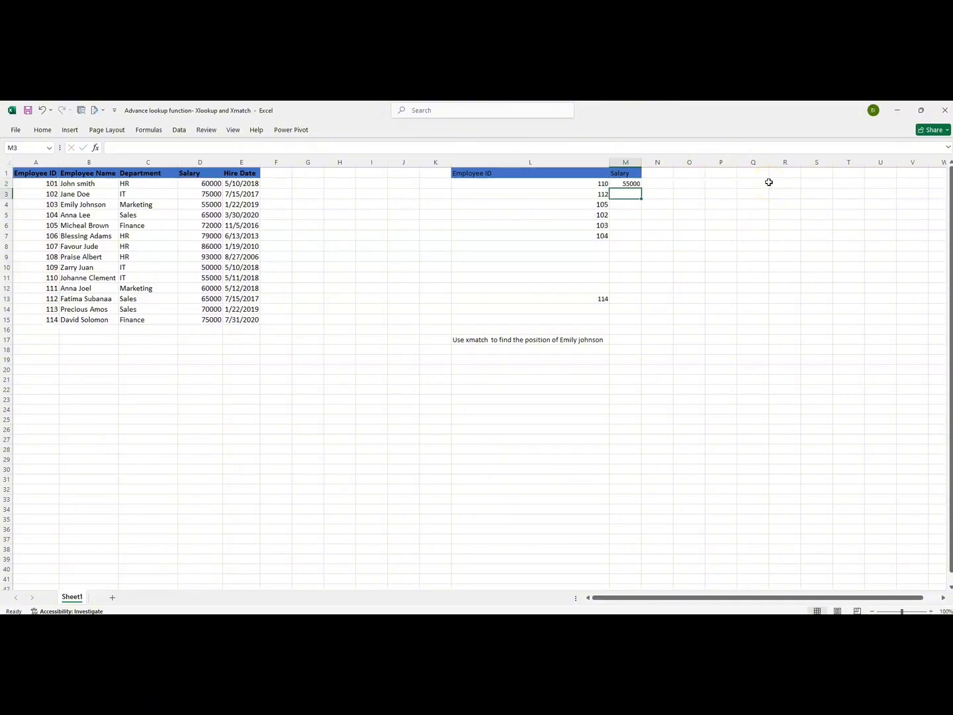
Copy the XLOOKUP formula in M2 down through M7
left_click(626, 183)
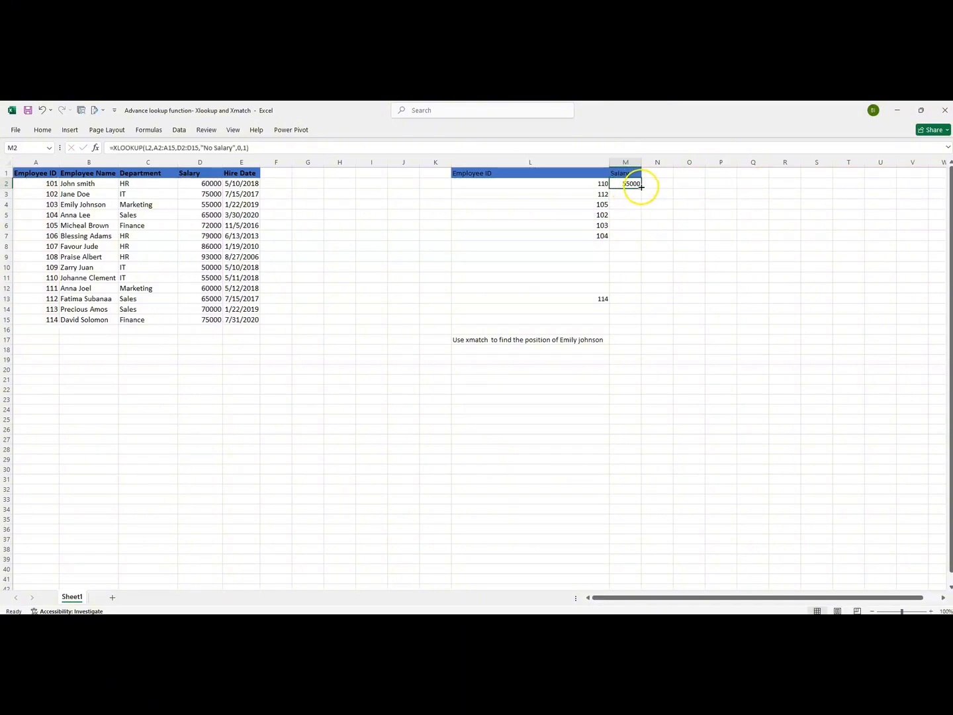
double_click(641, 188)
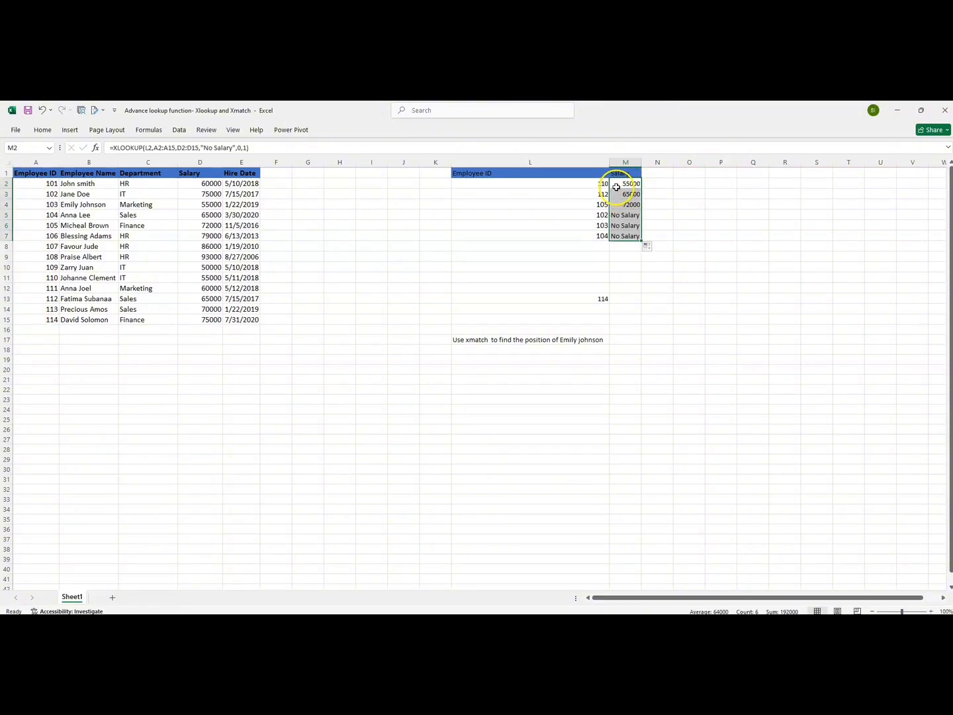
Compare the returned salaries against the matching rows in the source table's Salary column
left_click(617, 186)
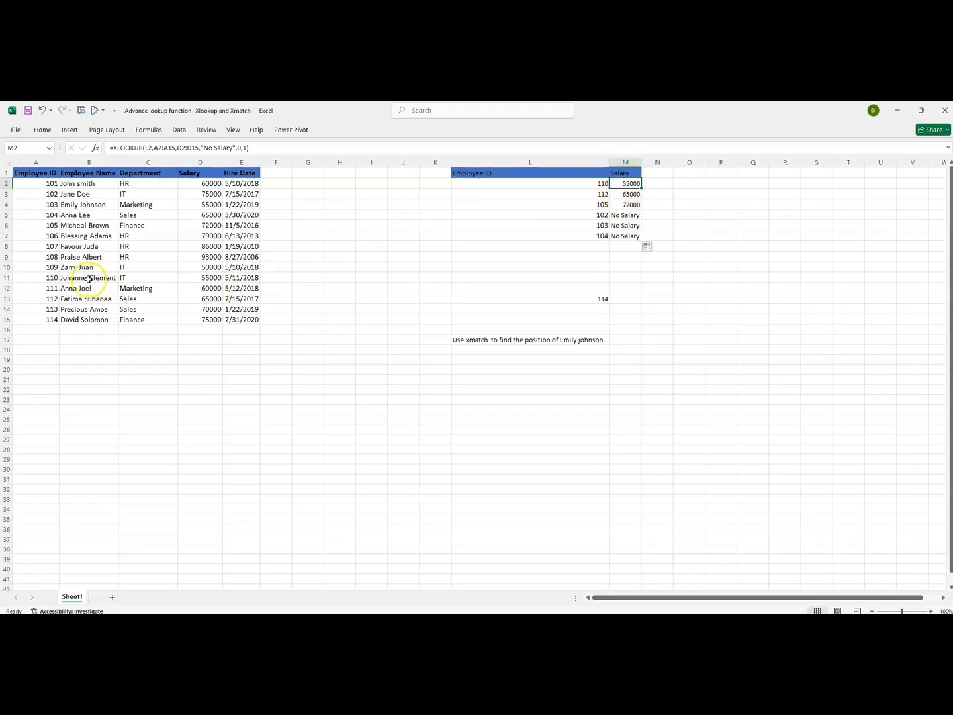
left_click(65, 278)
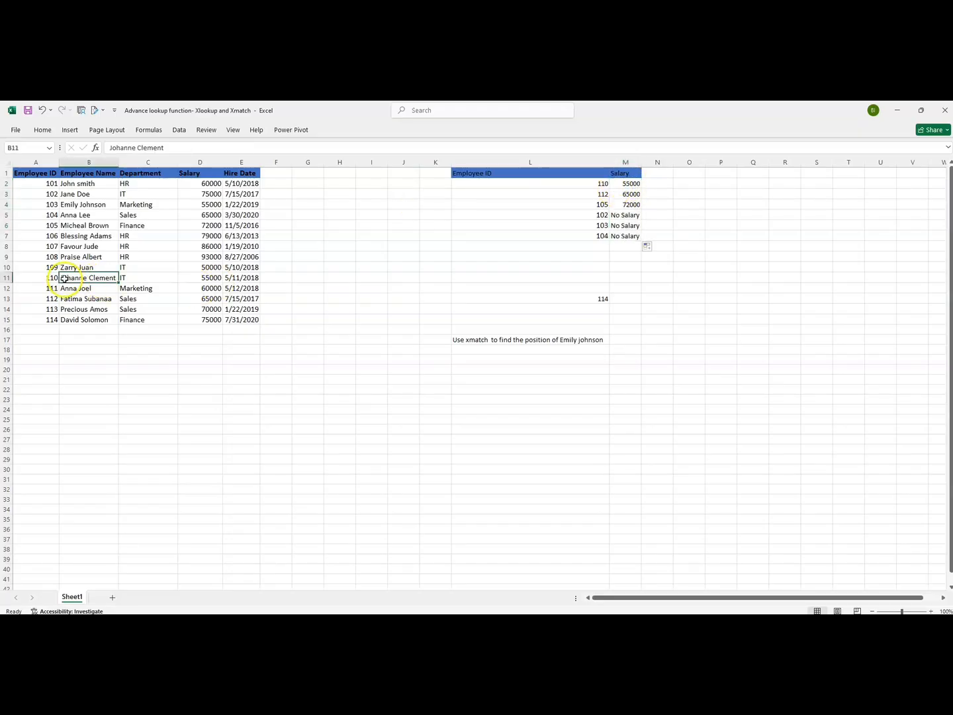
left_click(195, 279)
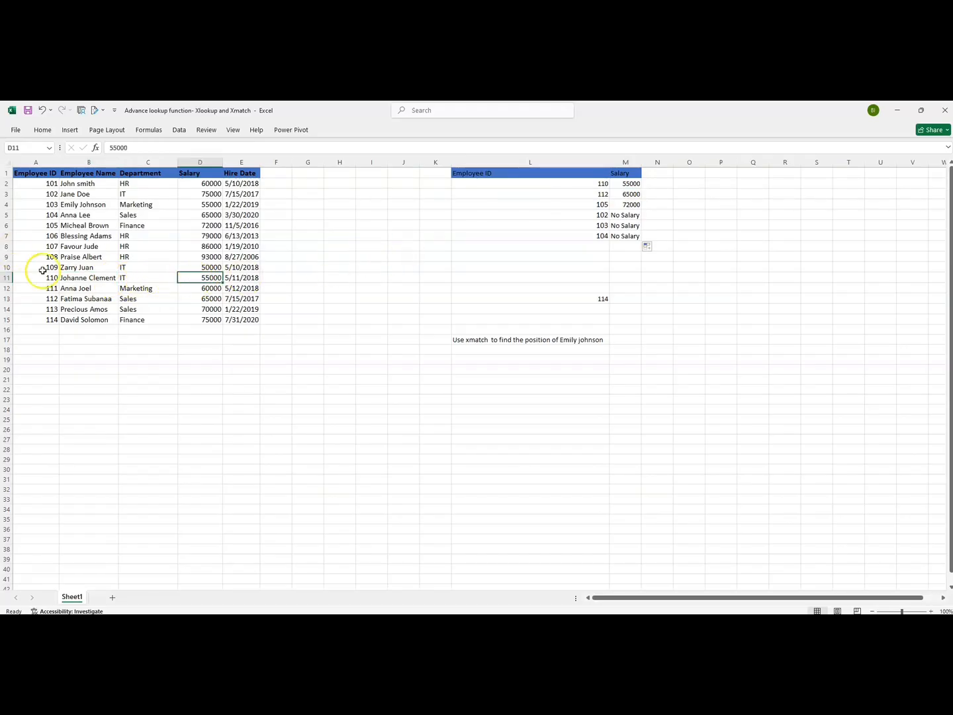
left_click(100, 298)
left_click(206, 299)
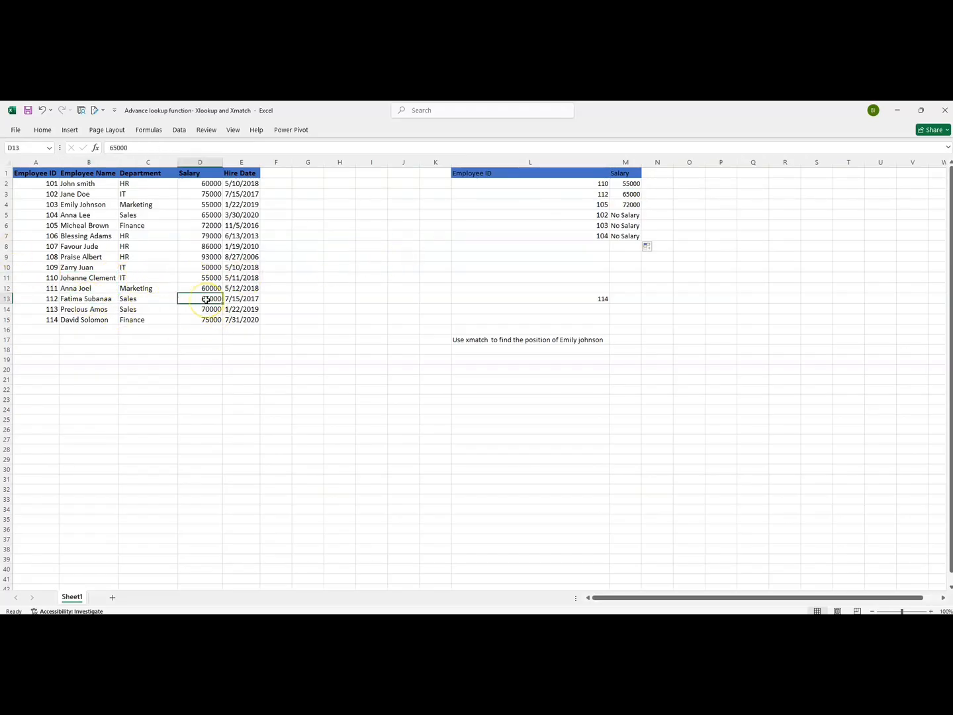
left_click(204, 225)
Inspect the copied formulas in M4 and M5 to check how their lookup and return ranges shifted
left_click(626, 204)
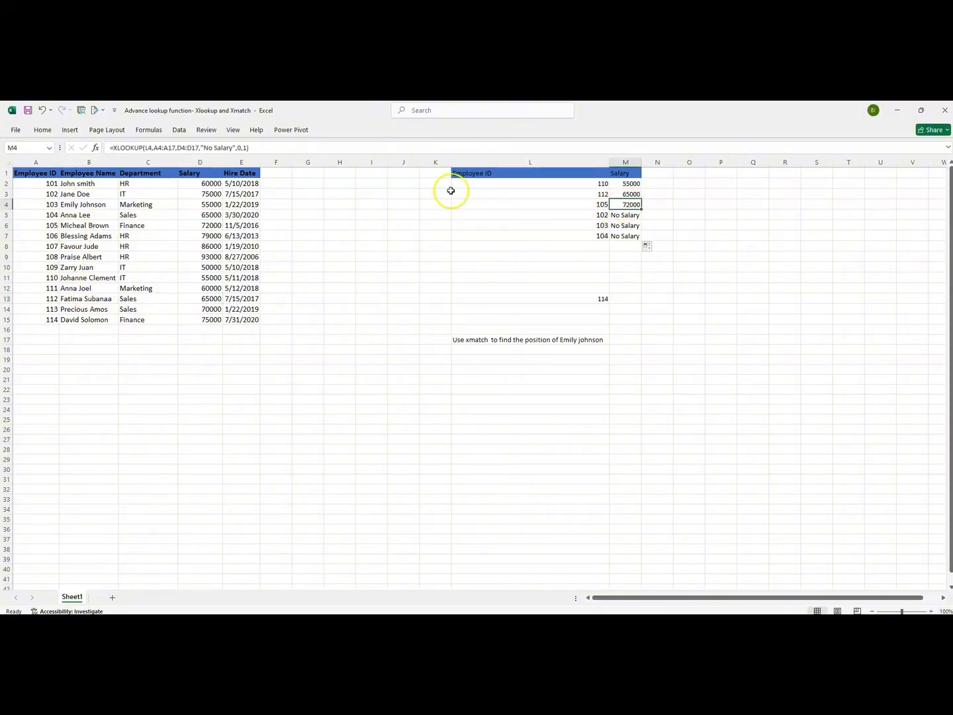
left_click(135, 193)
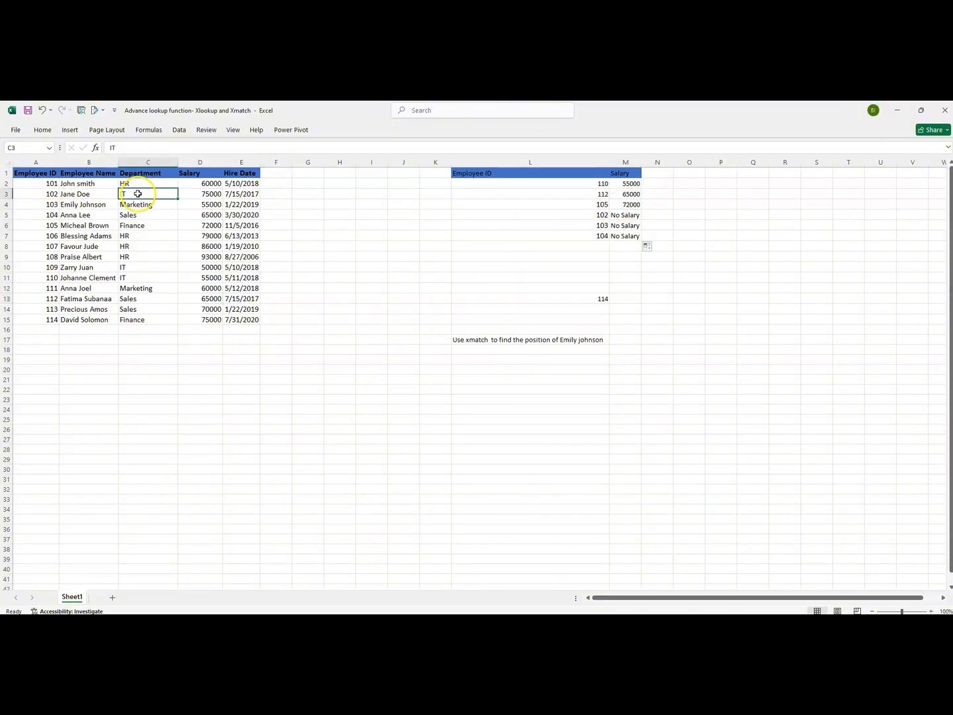
left_click(622, 215)
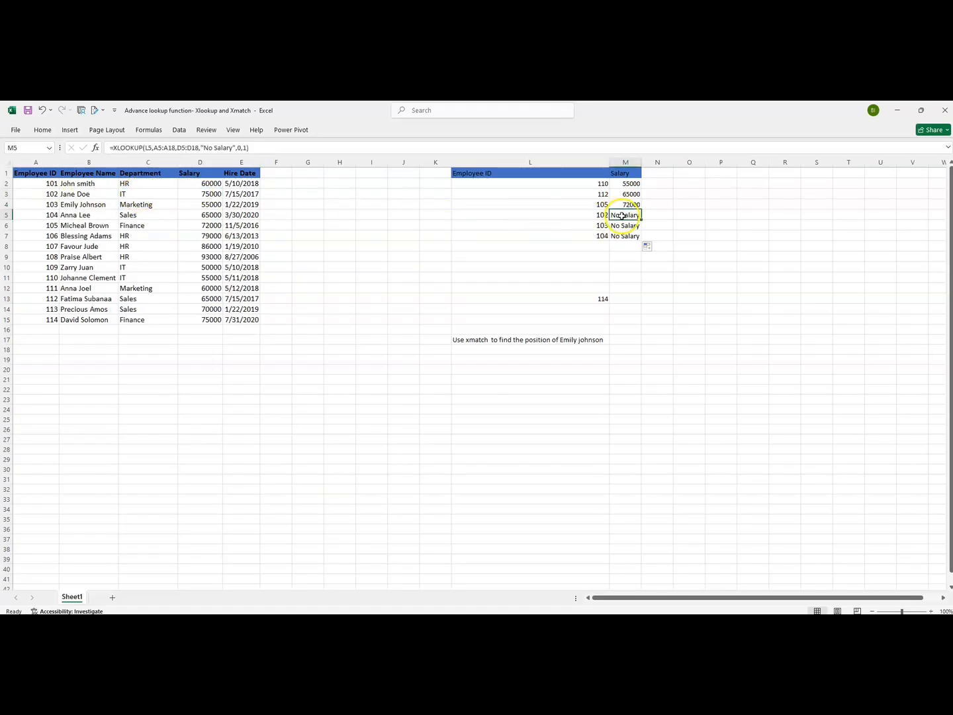
left_click_drag(622, 214, 623, 242)
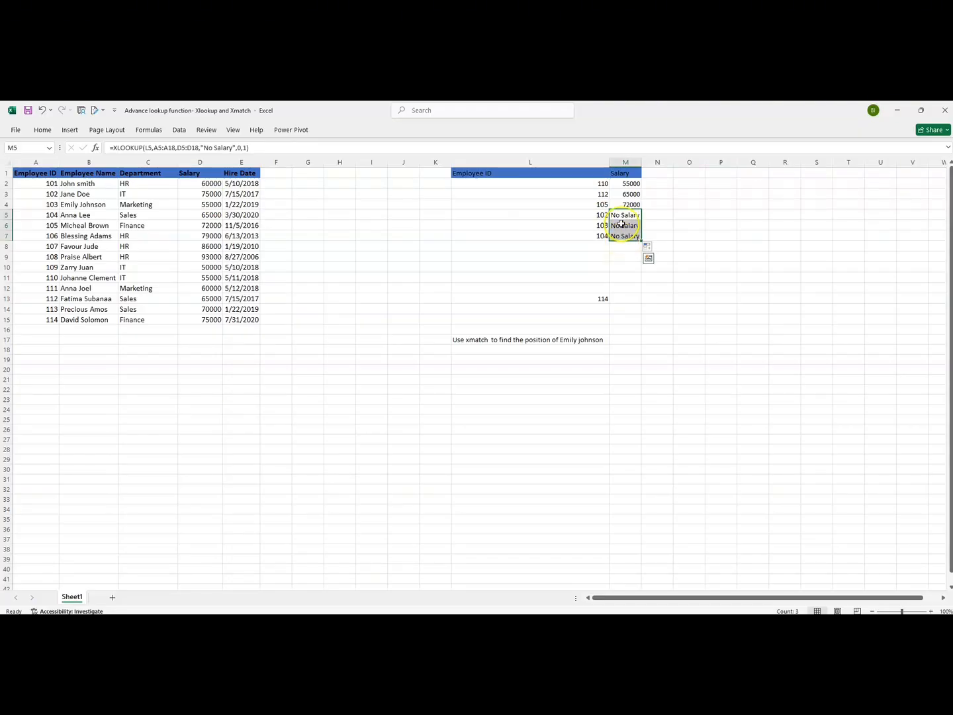
left_click(620, 216)
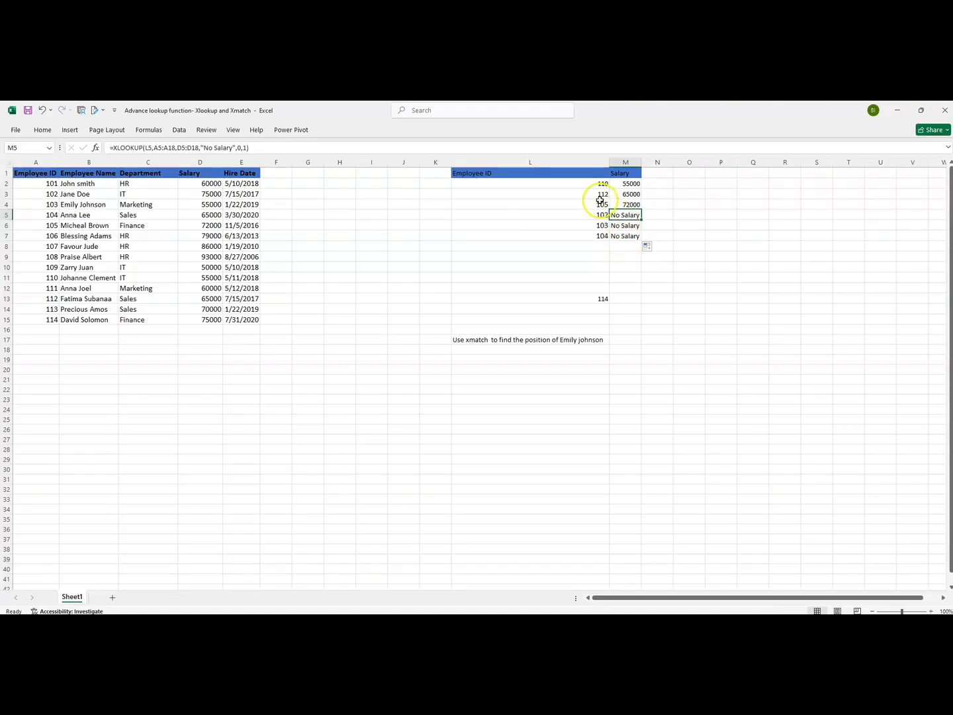
left_click(580, 185)
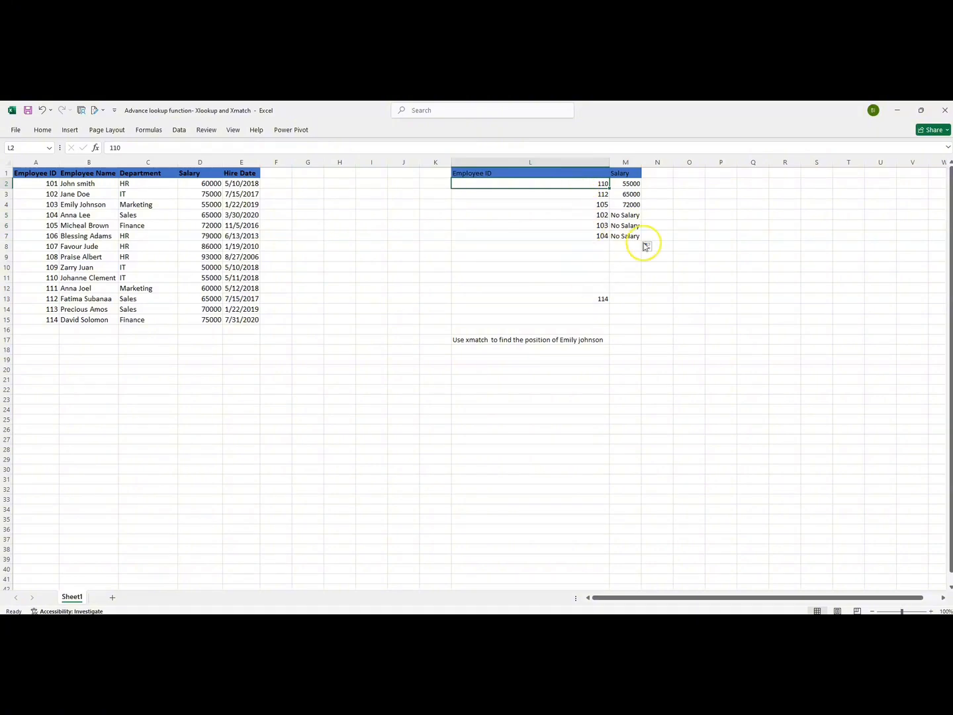
double_click(634, 216)
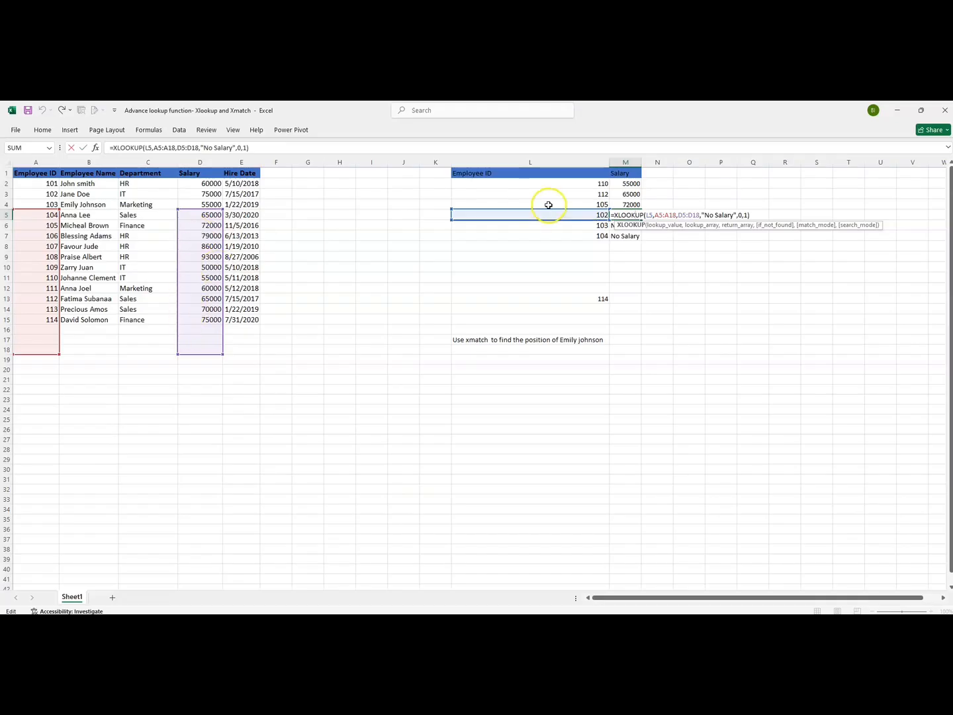
key("Return")
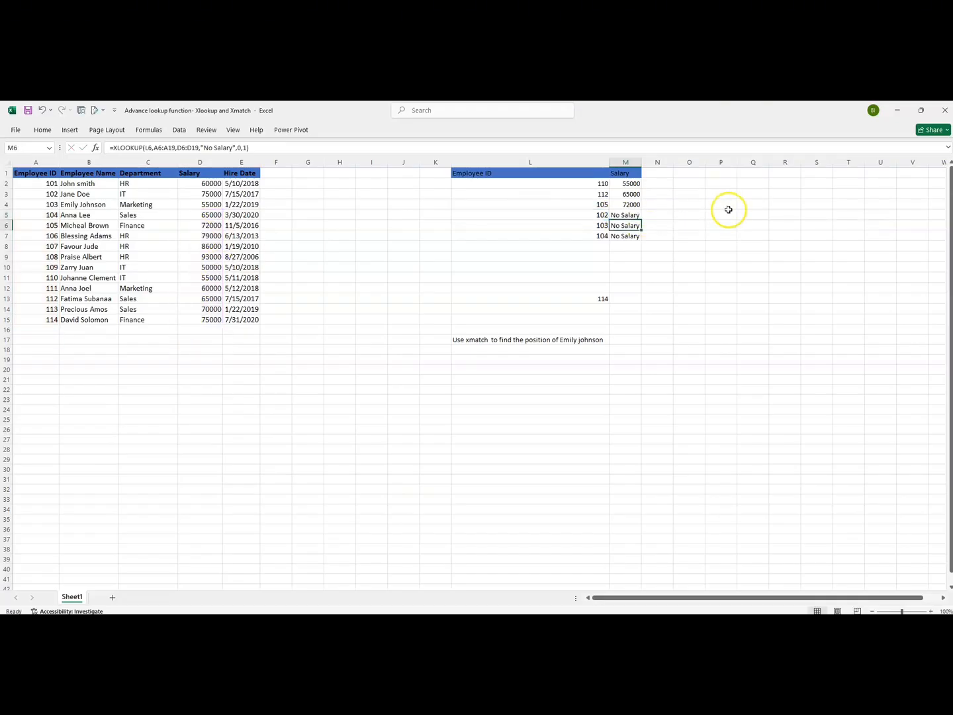
Clear the copied formulas from M3 through M7
left_click_drag(629, 194, 631, 236)
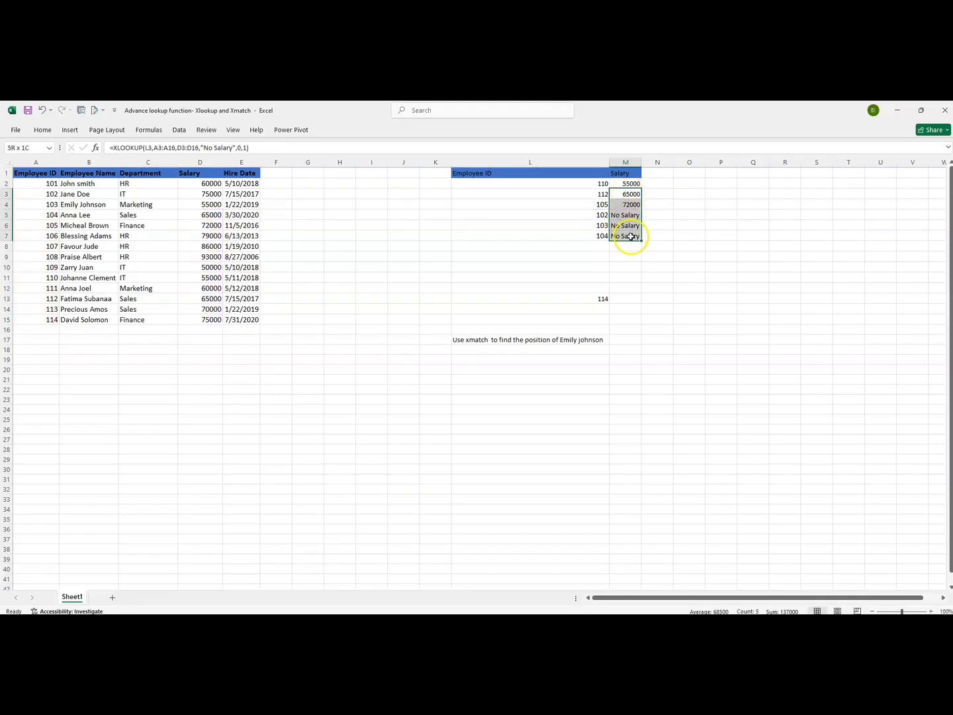
key("Delete")
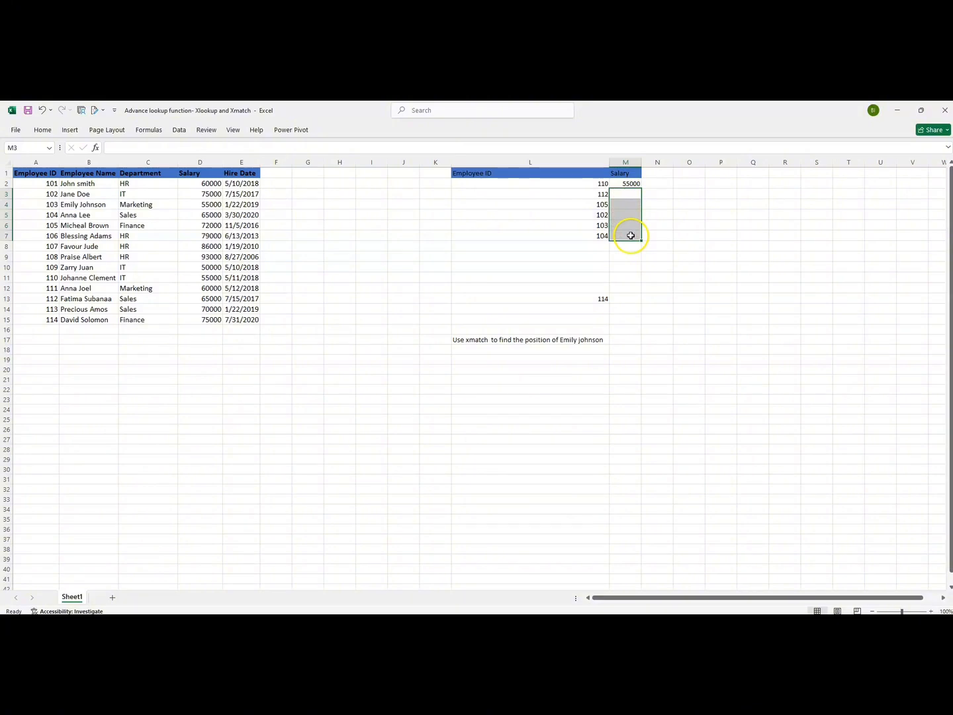
Make the lookup and return ranges in M2's formula absolute as $A$2:$A$15 and $D$2:$D$15
left_click(620, 184)
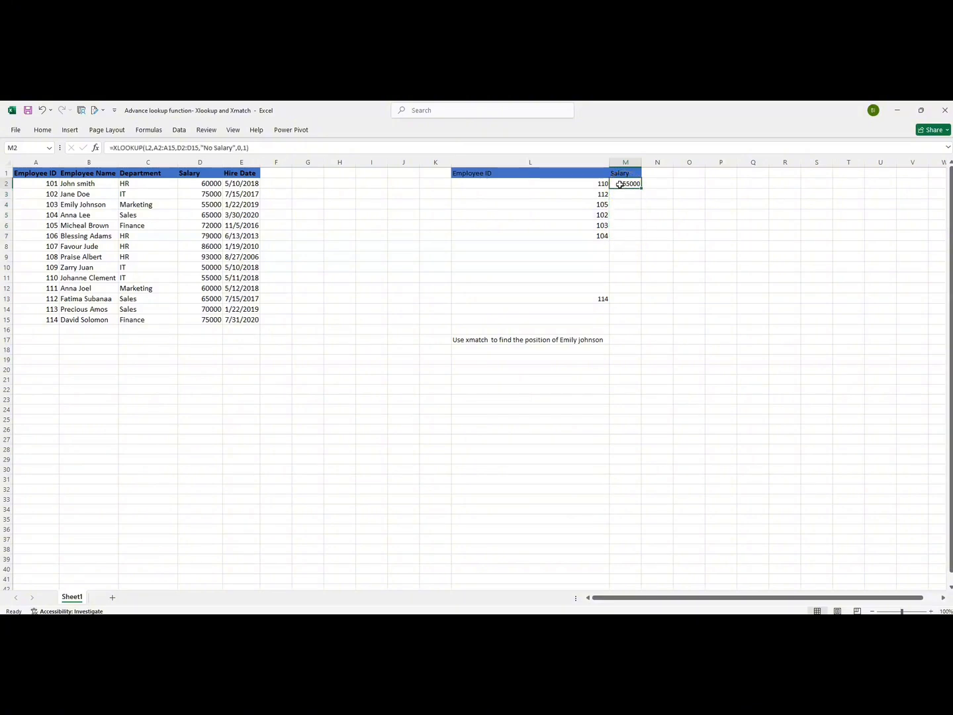
double_click(626, 184)
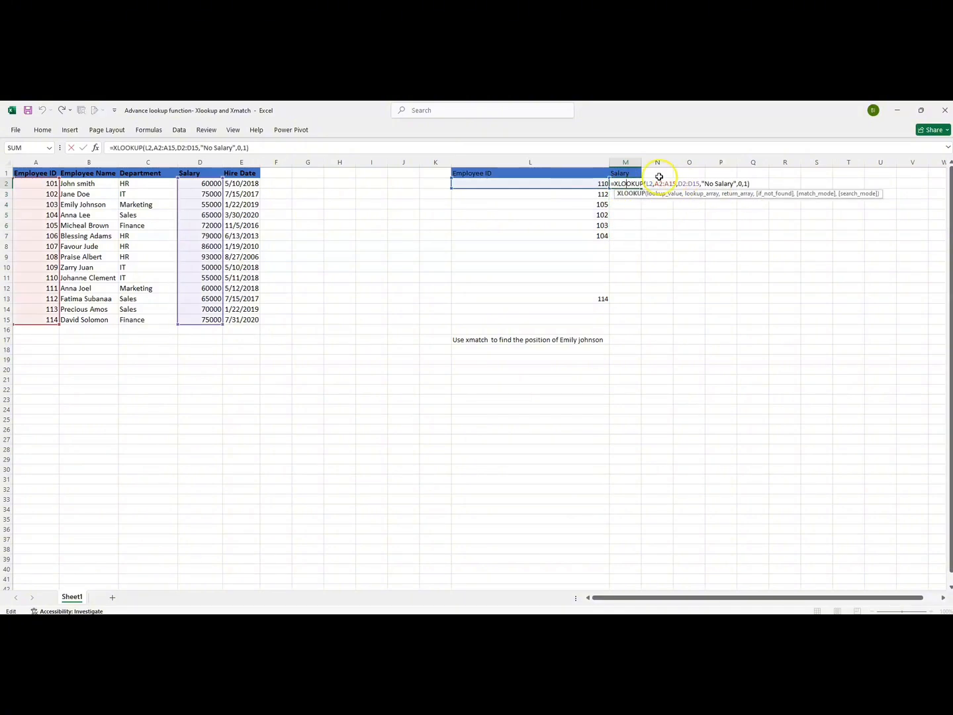
left_click(675, 187)
key("F4")
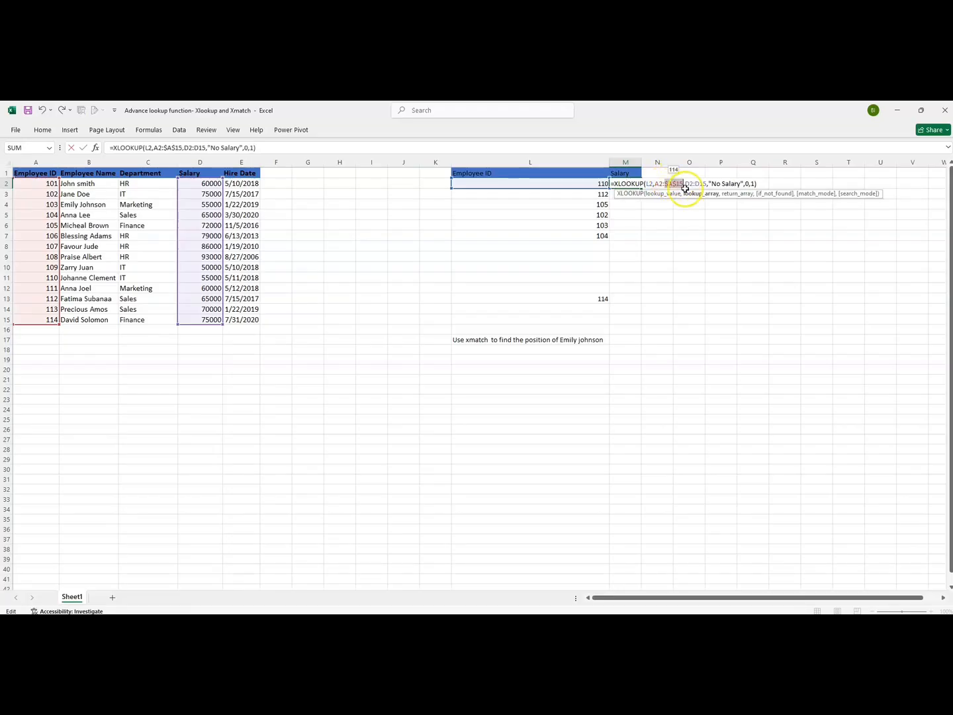
left_click(662, 183)
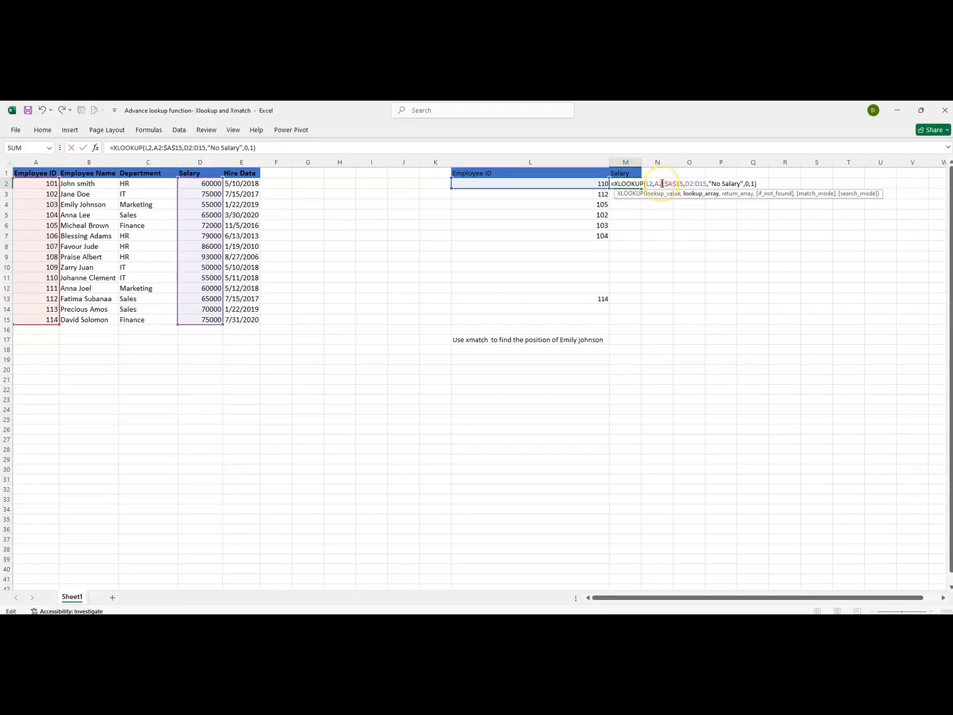
key("F4")
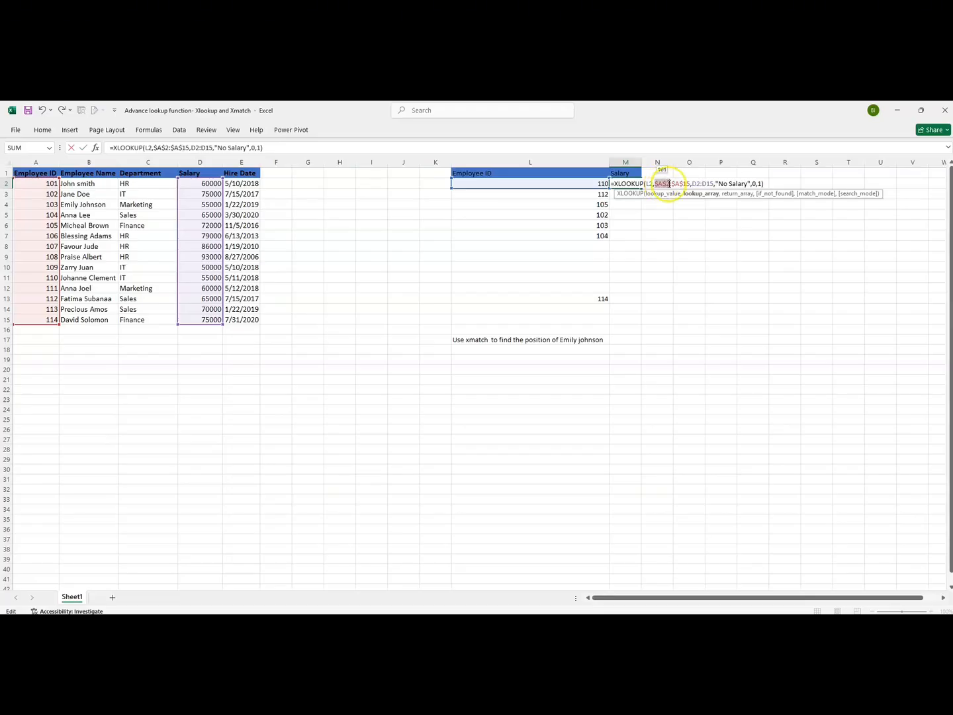
left_click(699, 183)
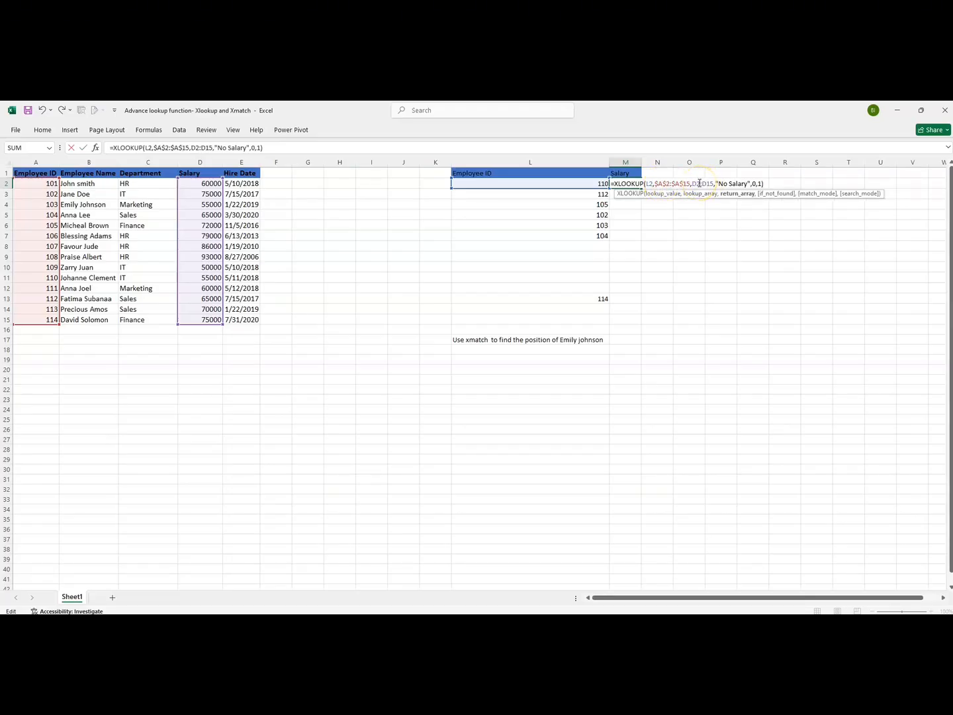
key("F4")
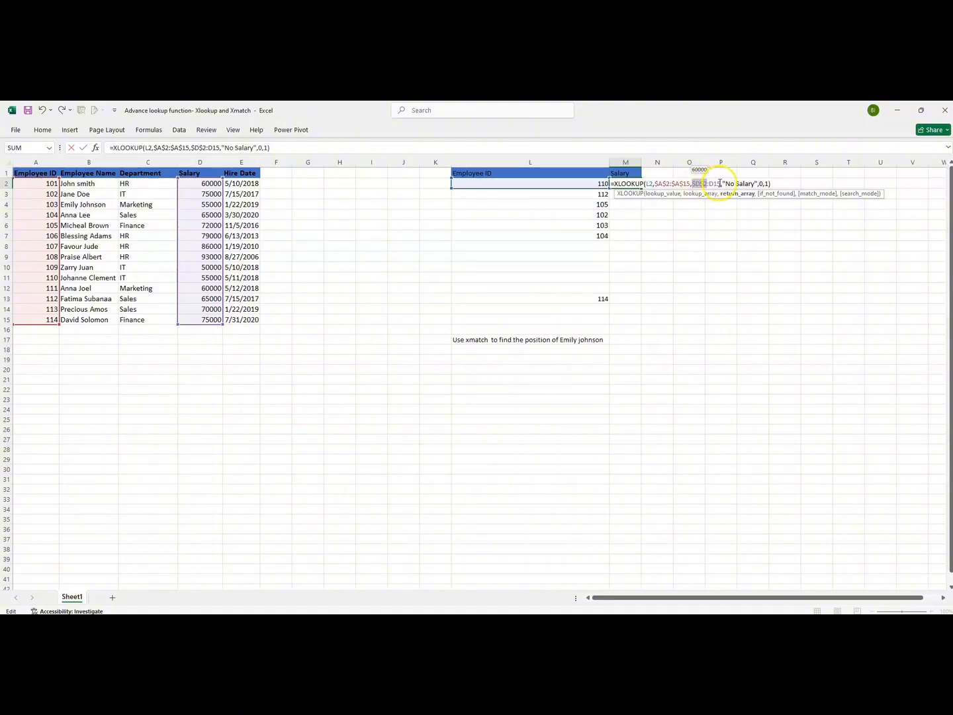
left_click(721, 184)
key("F4")
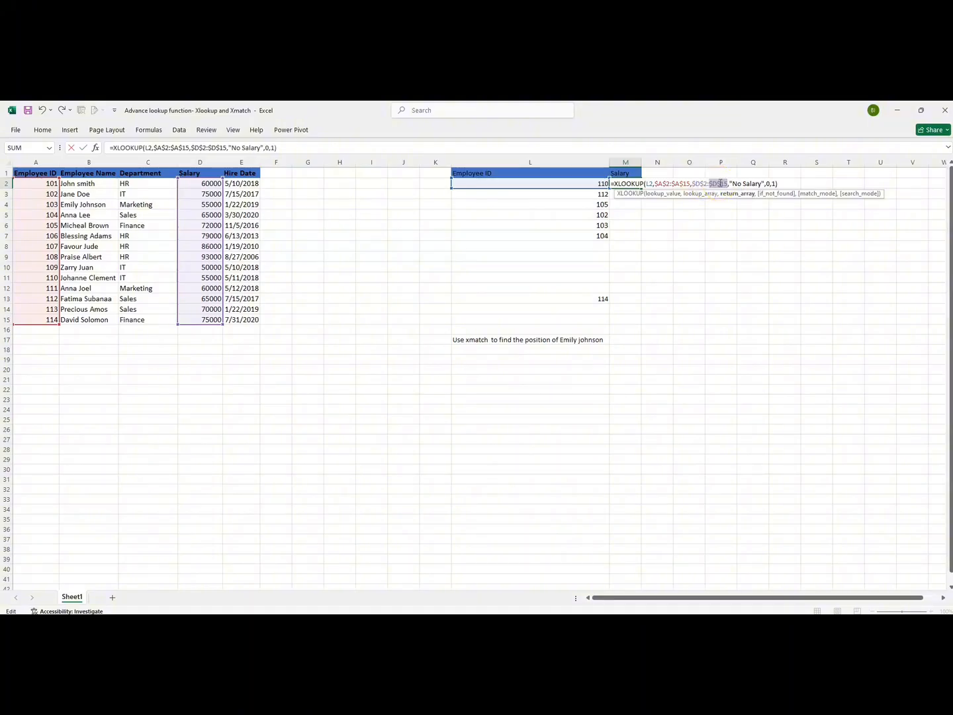
left_click(783, 182)
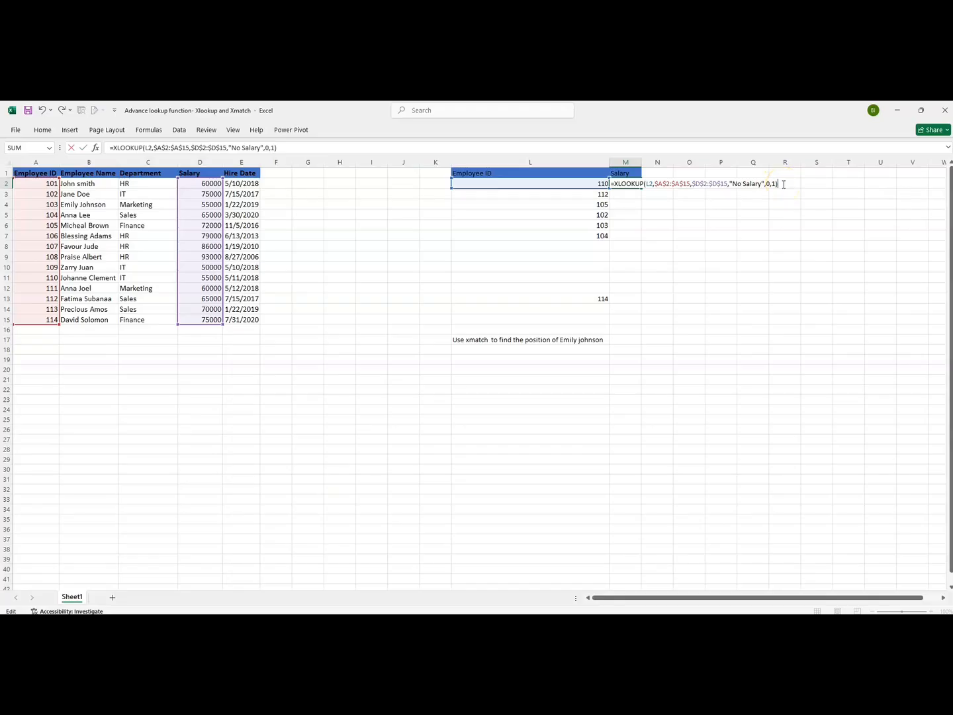
key("Return")
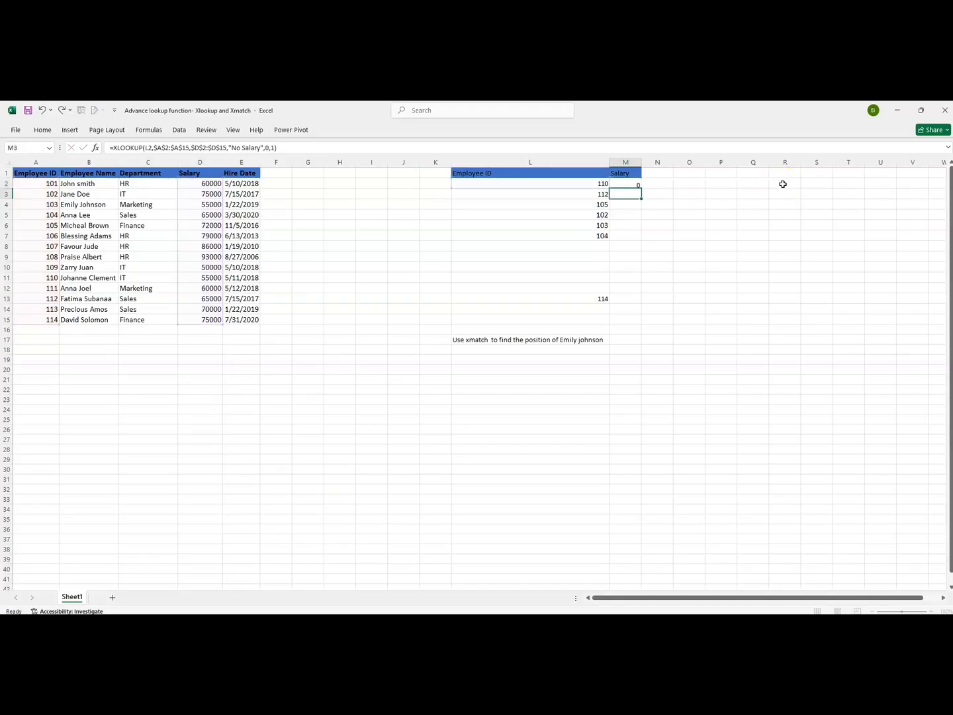
Fill the corrected XLOOKUP formula in M2 down through M7
left_click(631, 183)
double_click(641, 188)
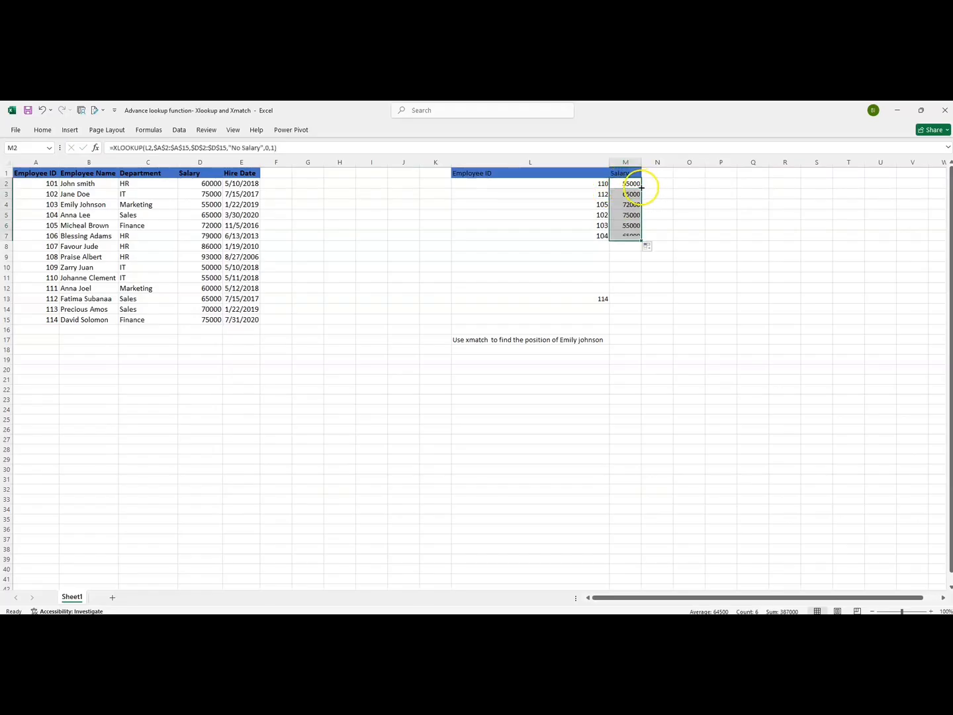
left_click(647, 222)
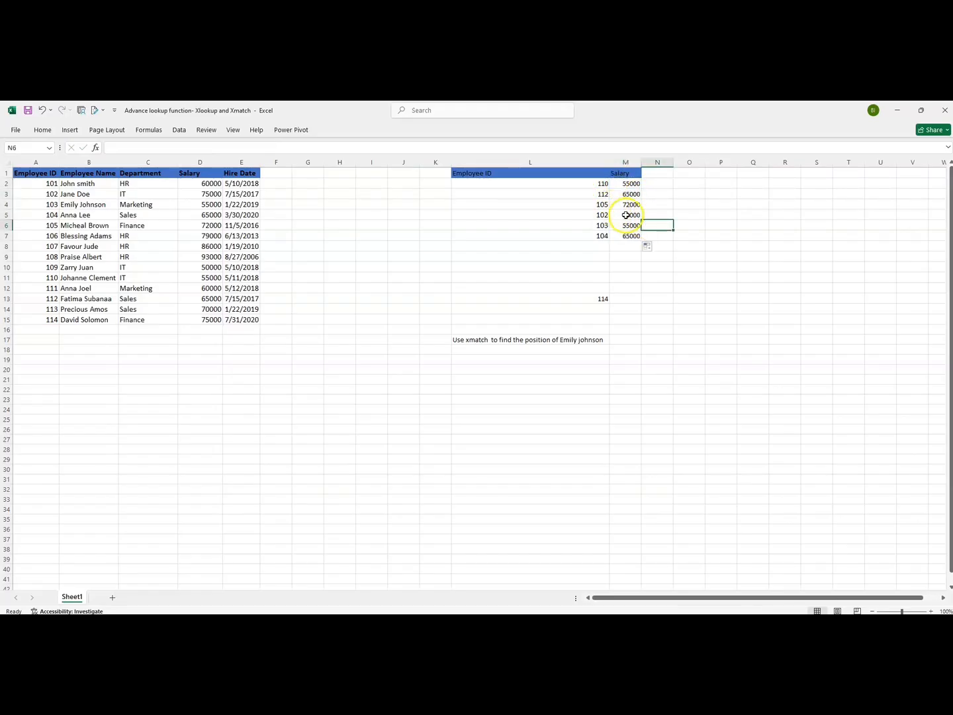
Compare the returned salaries in M5 and M6 against the matching rows in the source Salary column
left_click(626, 216)
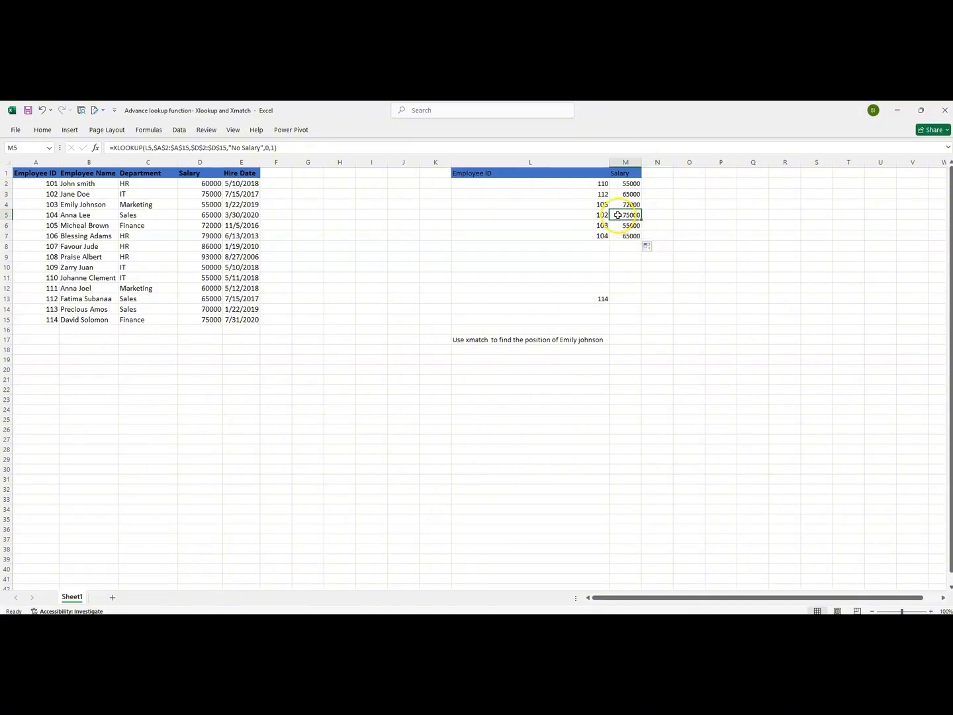
left_click(576, 218)
left_click(625, 216)
left_click(194, 194)
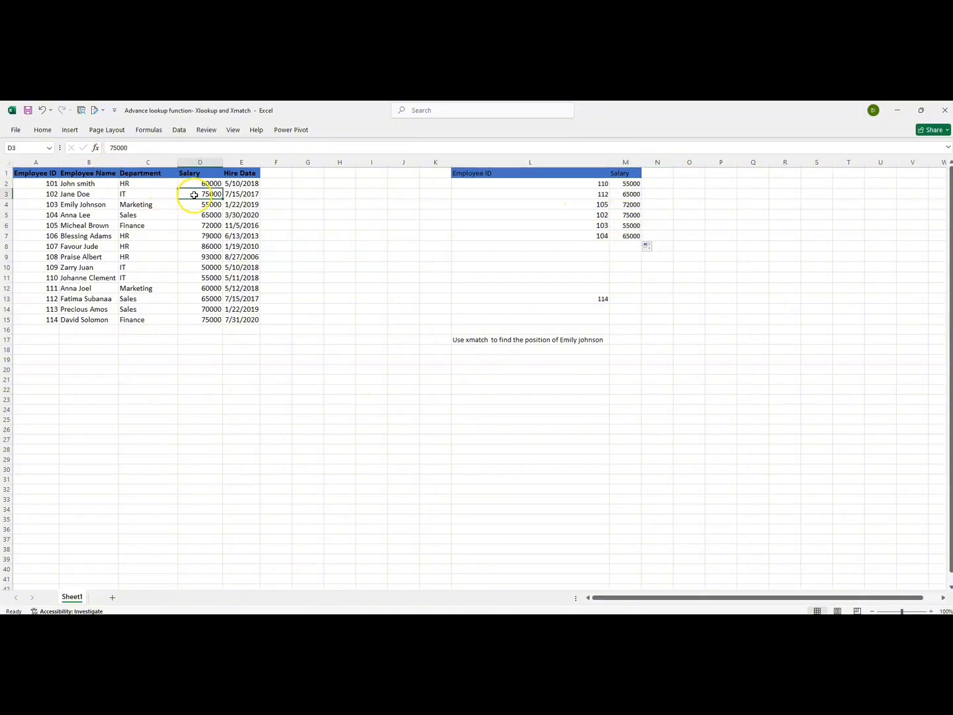
left_click(627, 226)
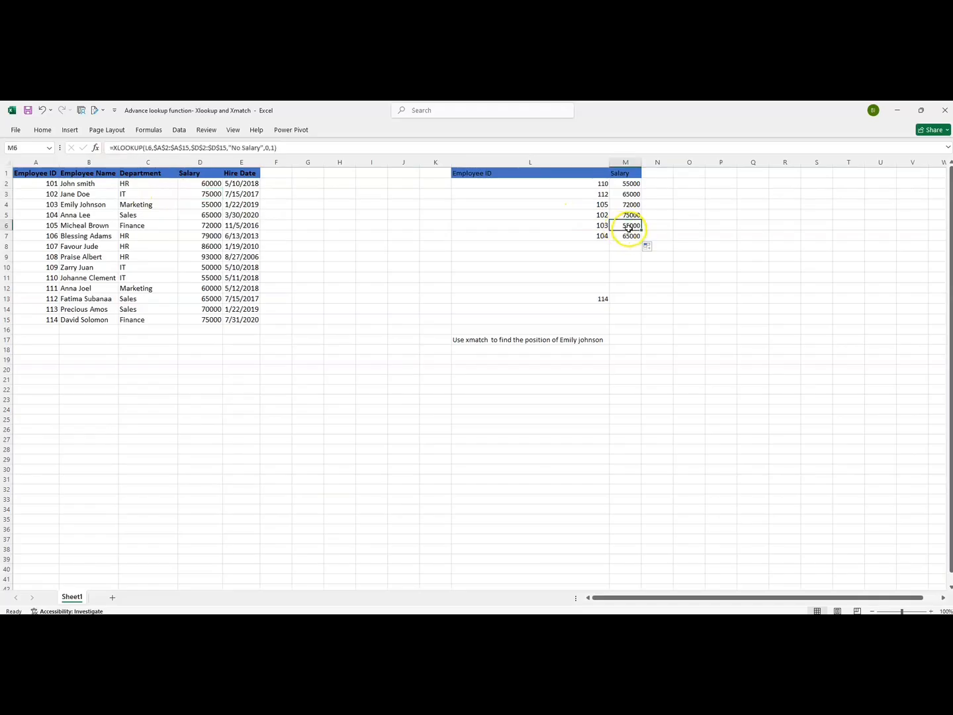
left_click(213, 205)
left_click(212, 215)
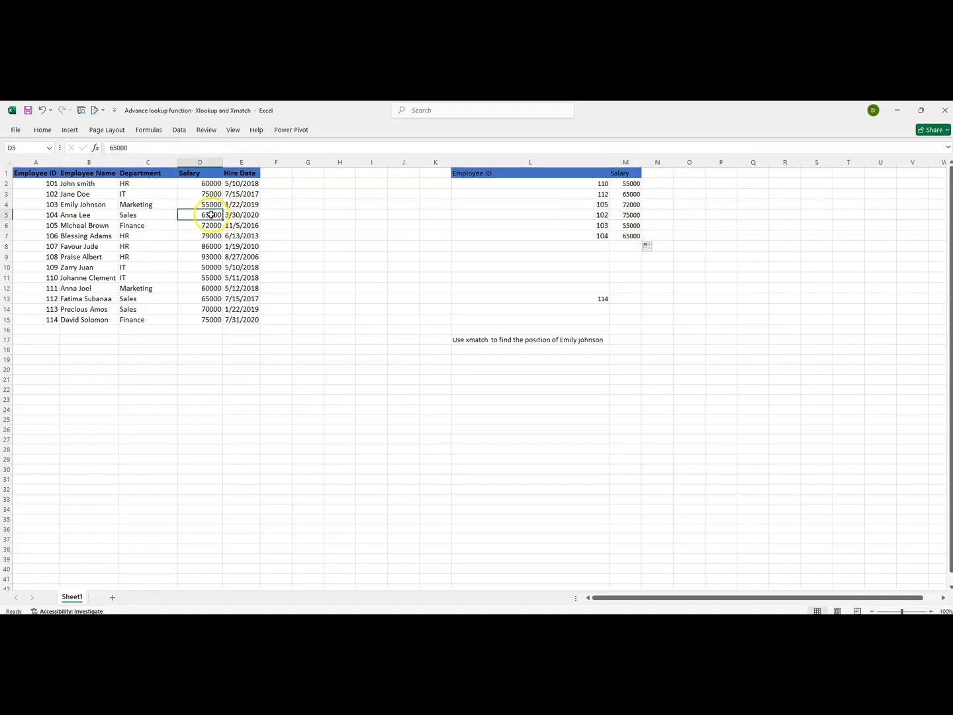
left_click(471, 266)
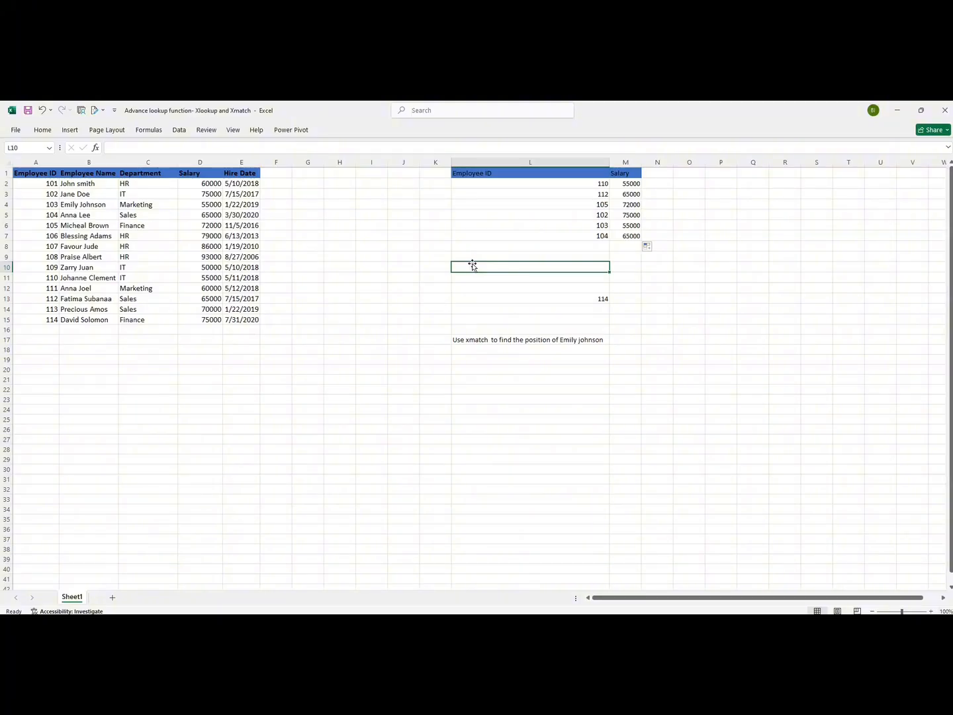
Review the lookup ID 114 in L13 and the filled employee ID and salary range
left_click(493, 296)
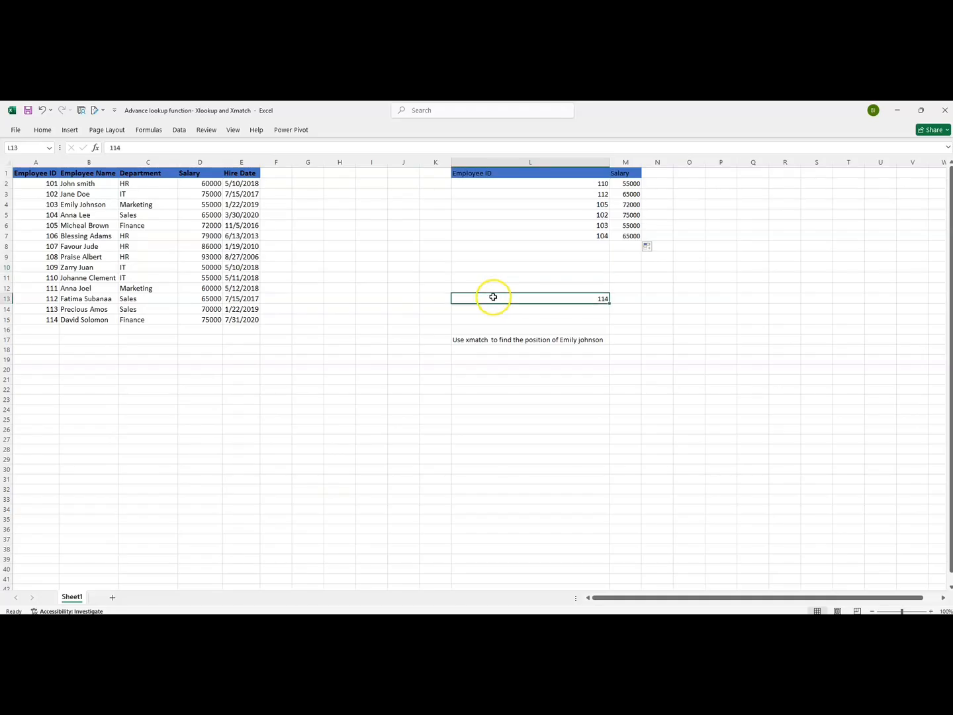
left_click(623, 298)
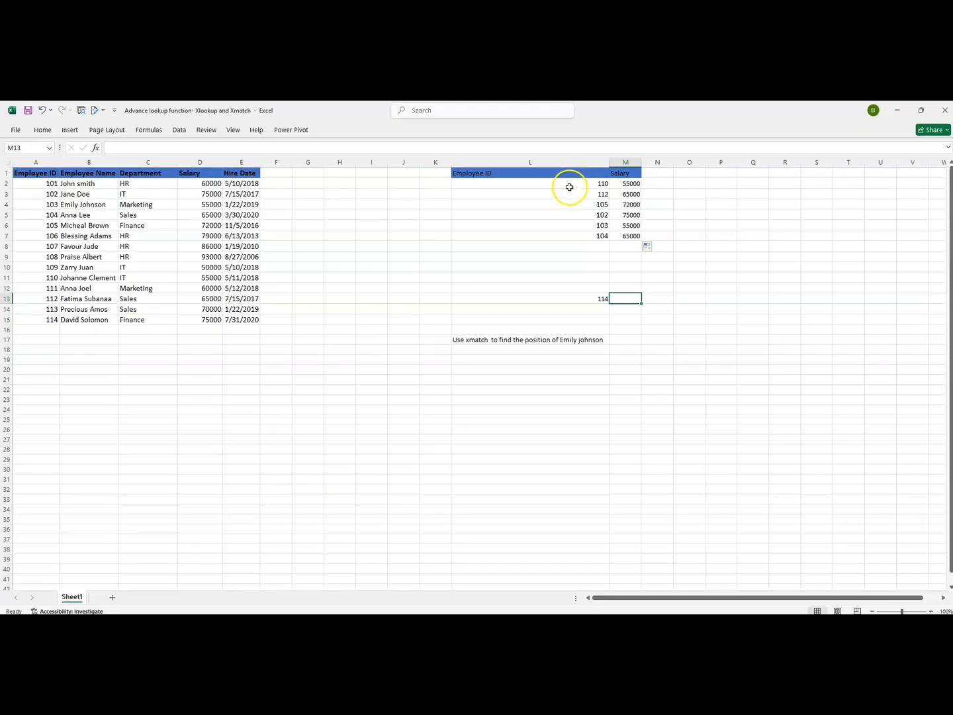
left_click_drag(569, 185, 631, 233)
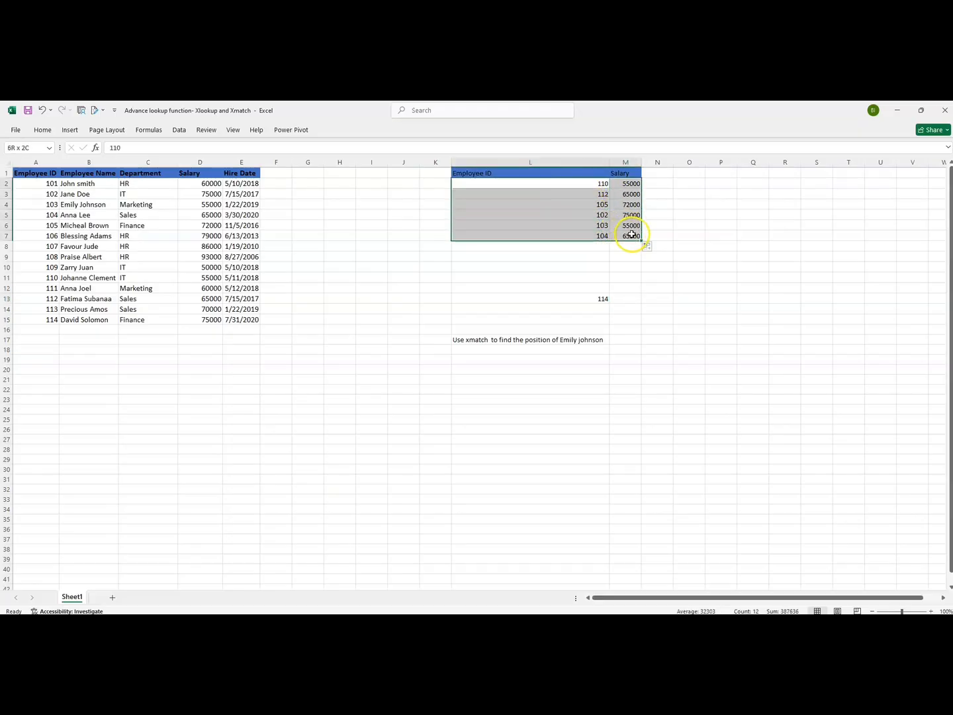
left_click_drag(493, 184, 604, 236)
left_click(602, 298)
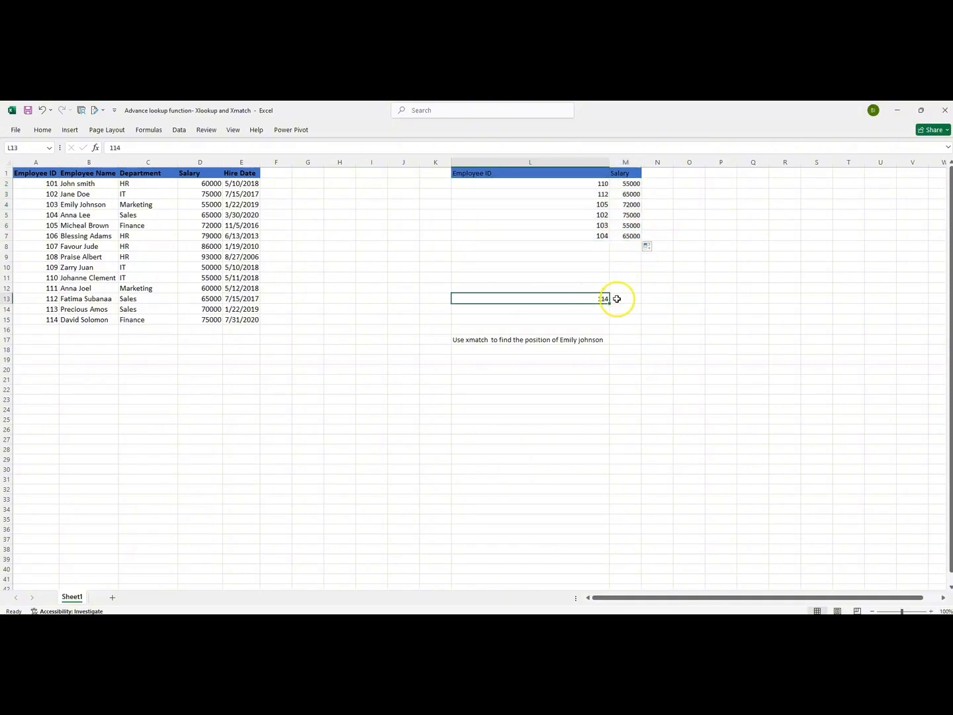
left_click(623, 298)
left_click(586, 300)
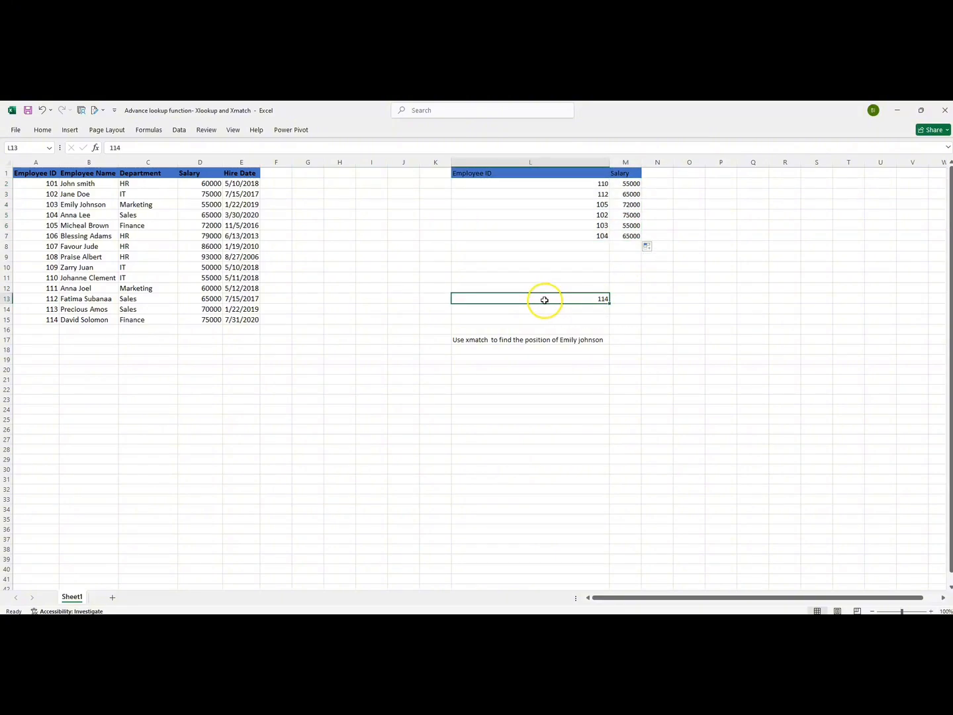
Start an XLOOKUP in M13 that looks up 114 in the absolute Employee ID range $A$2:$A$15
left_click(627, 295)
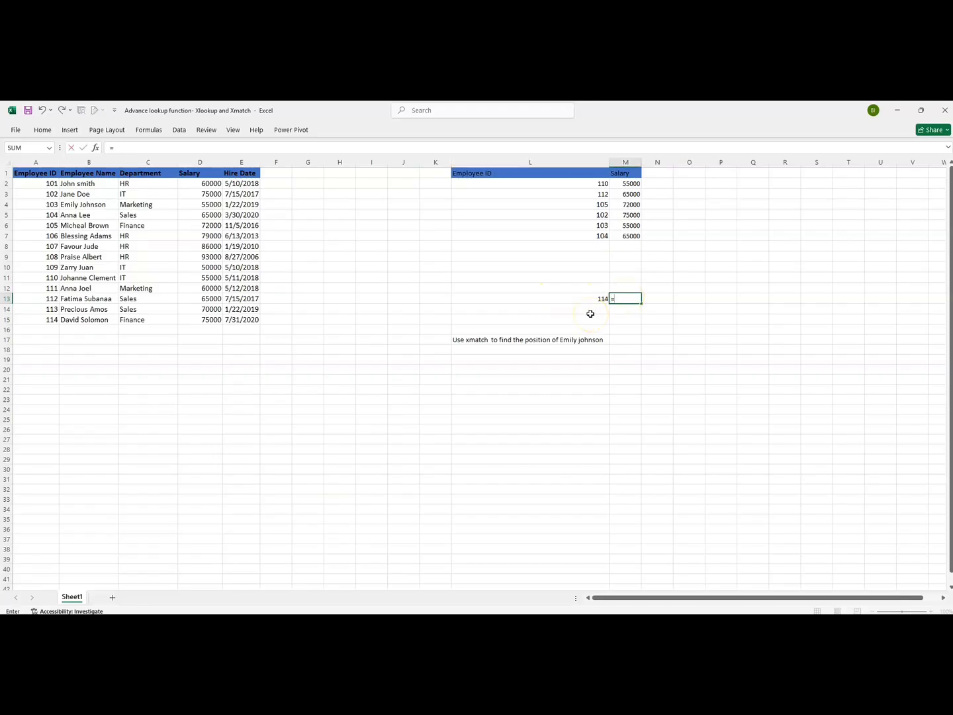
type("=xlook")
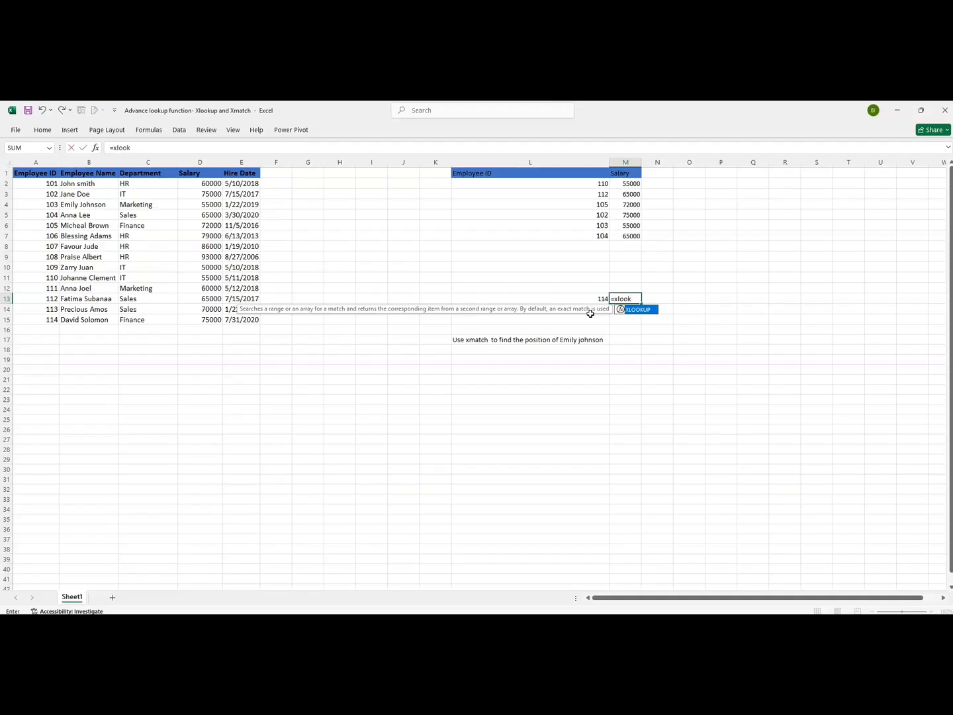
double_click(637, 309)
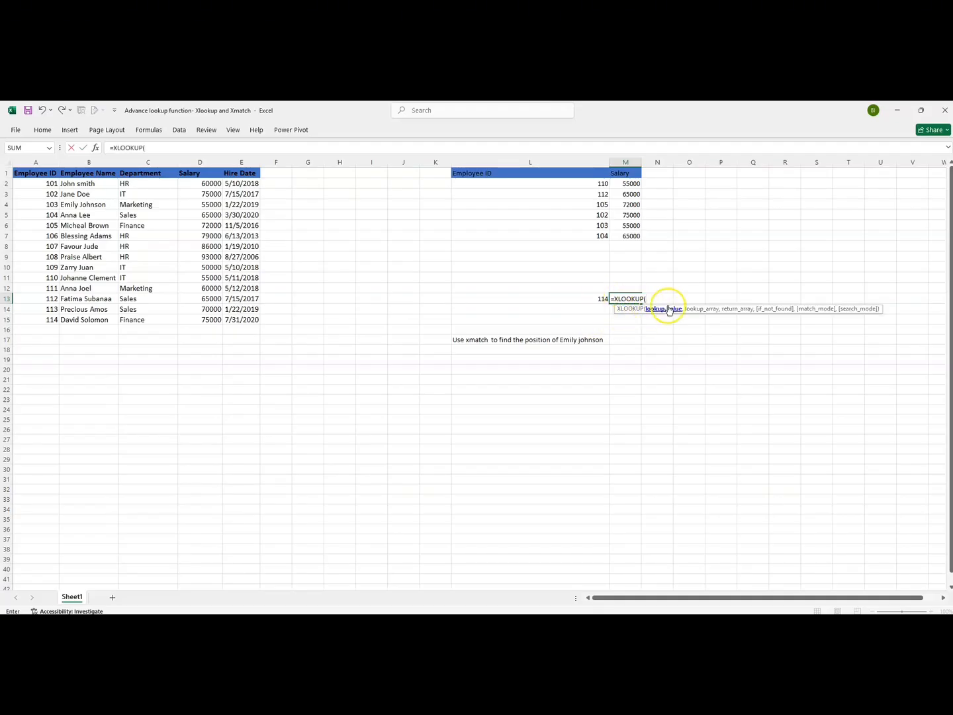
type("114,")
left_click(666, 299)
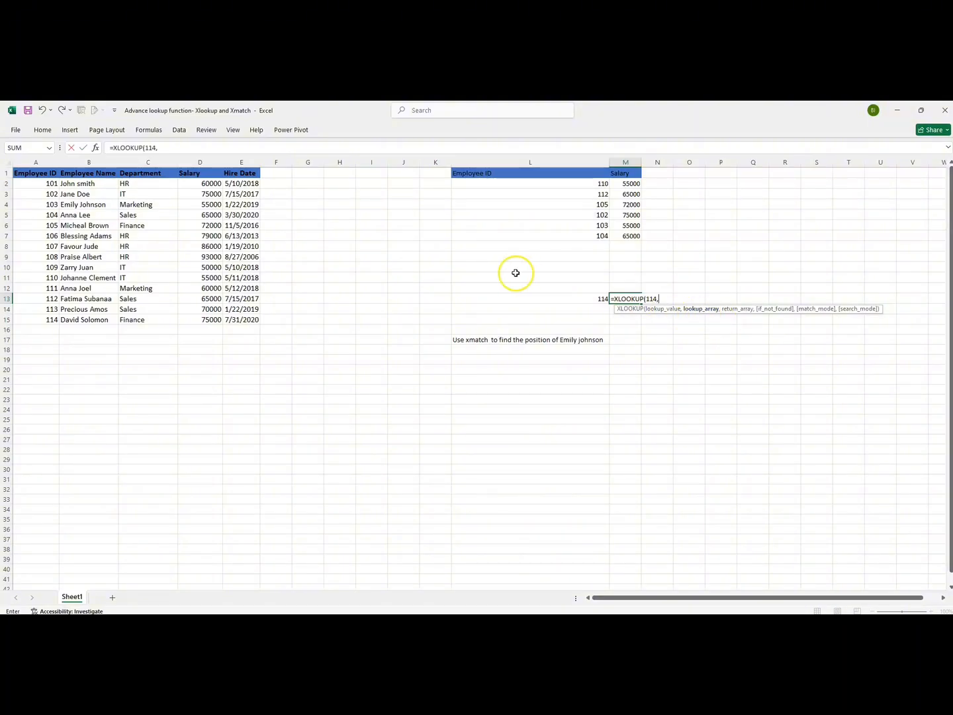
left_click_drag(49, 184, 50, 324)
key("F4")
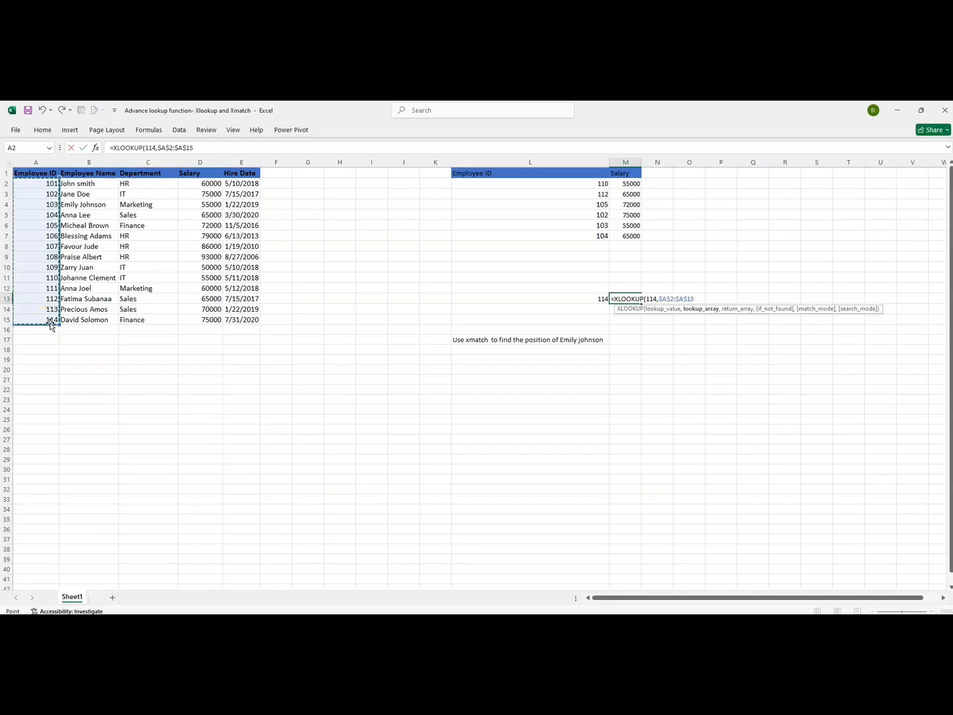
type(",")
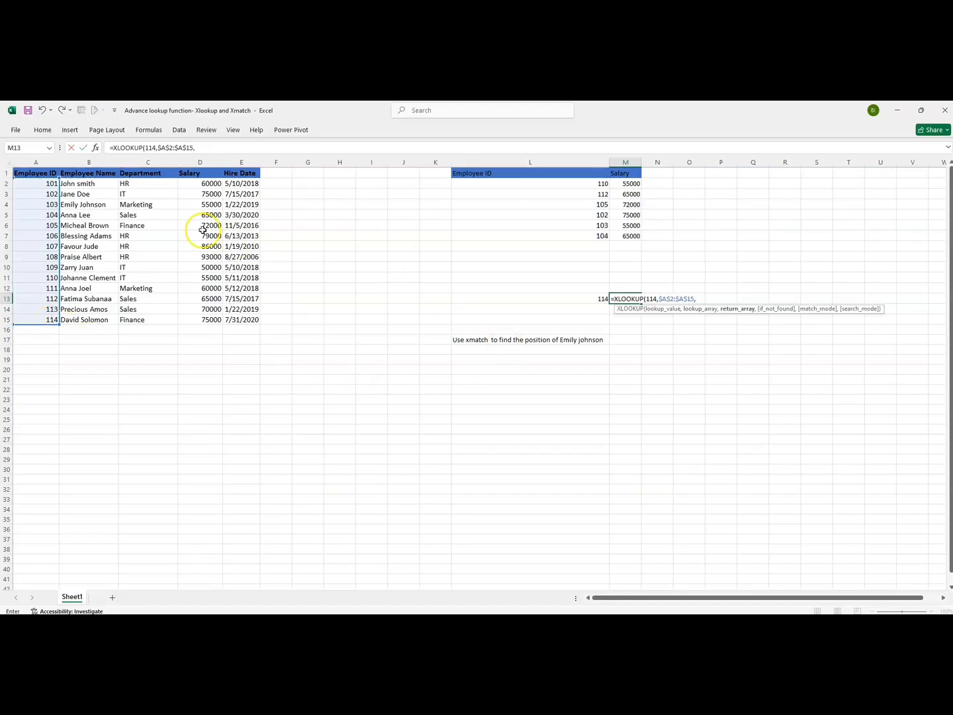
Complete M13's formula with return range $D$2:$D$15, not-found text "No Salary" and exact match mode 0, then check it against the source
left_click_drag(186, 185, 212, 320)
key("F4")
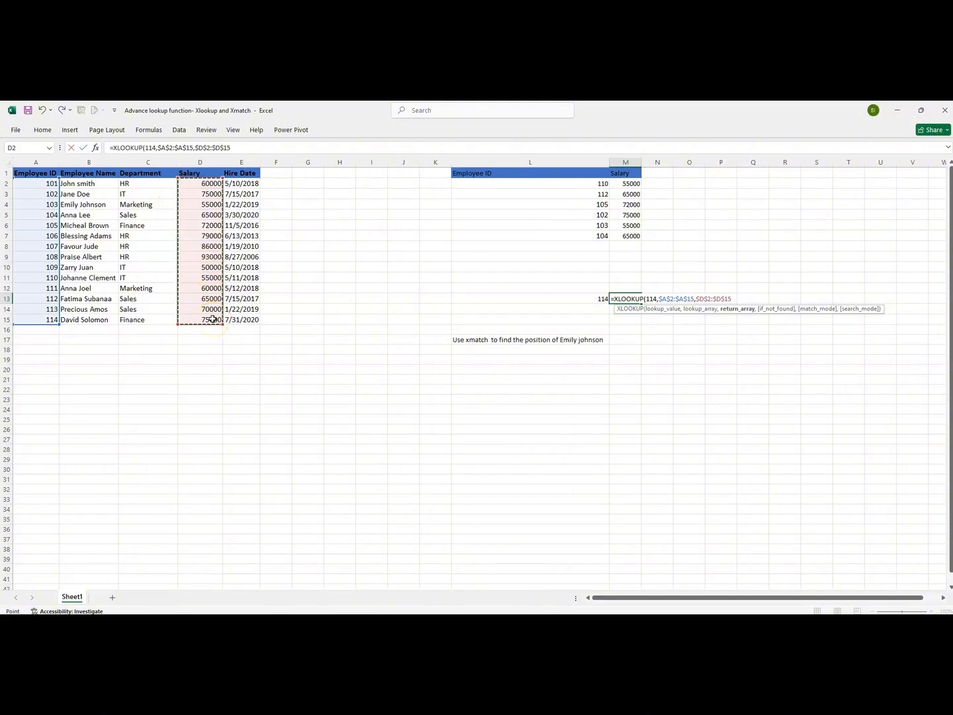
type(",")
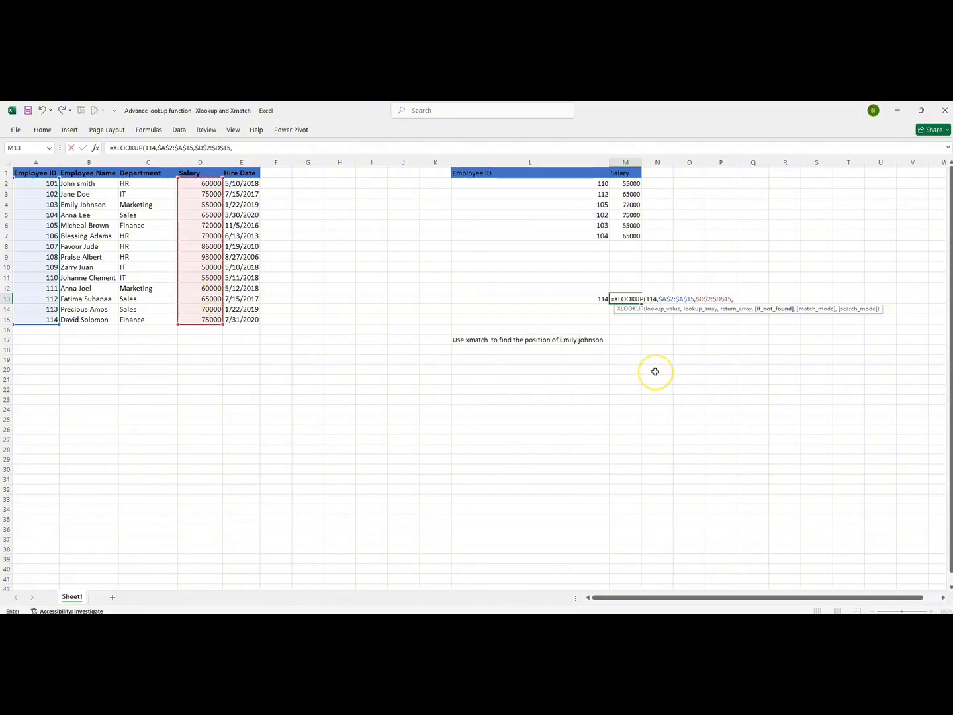
type("\"Nos")
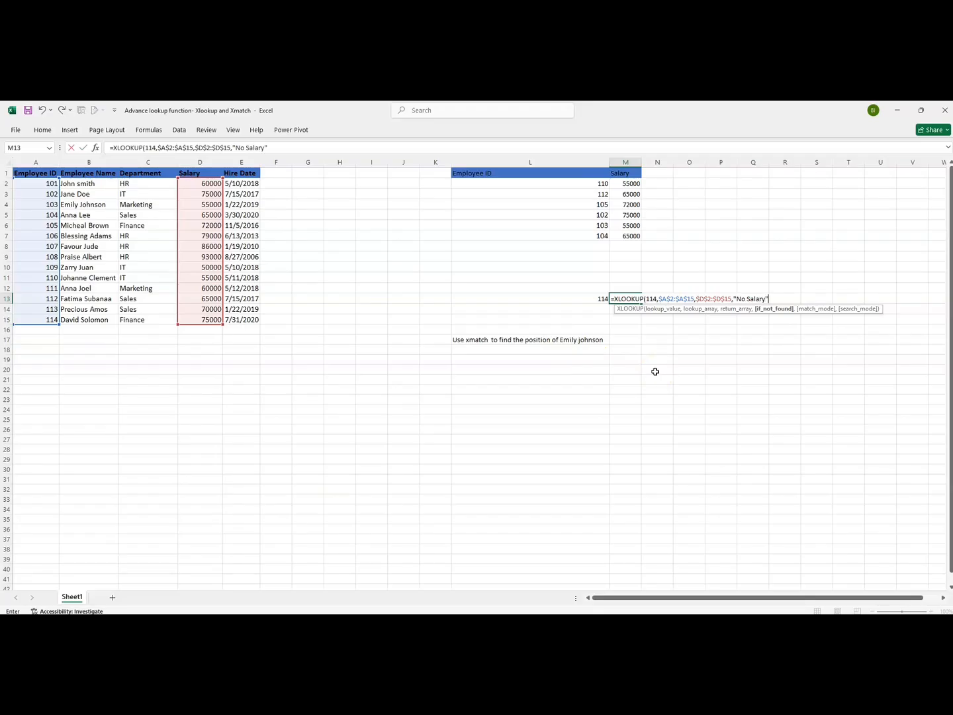
type(",")
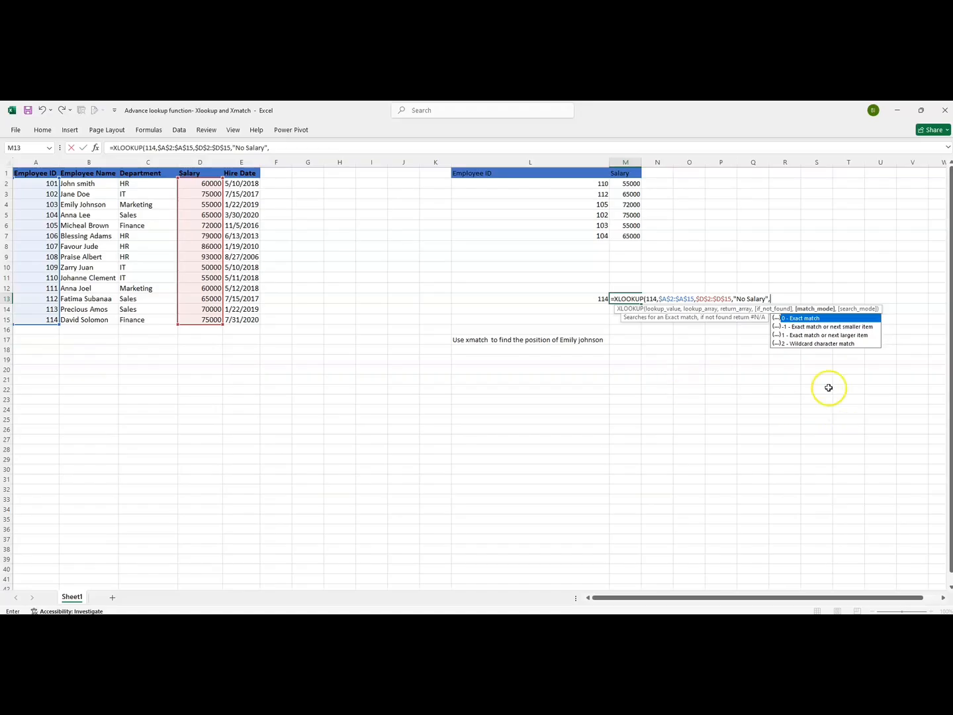
double_click(800, 321)
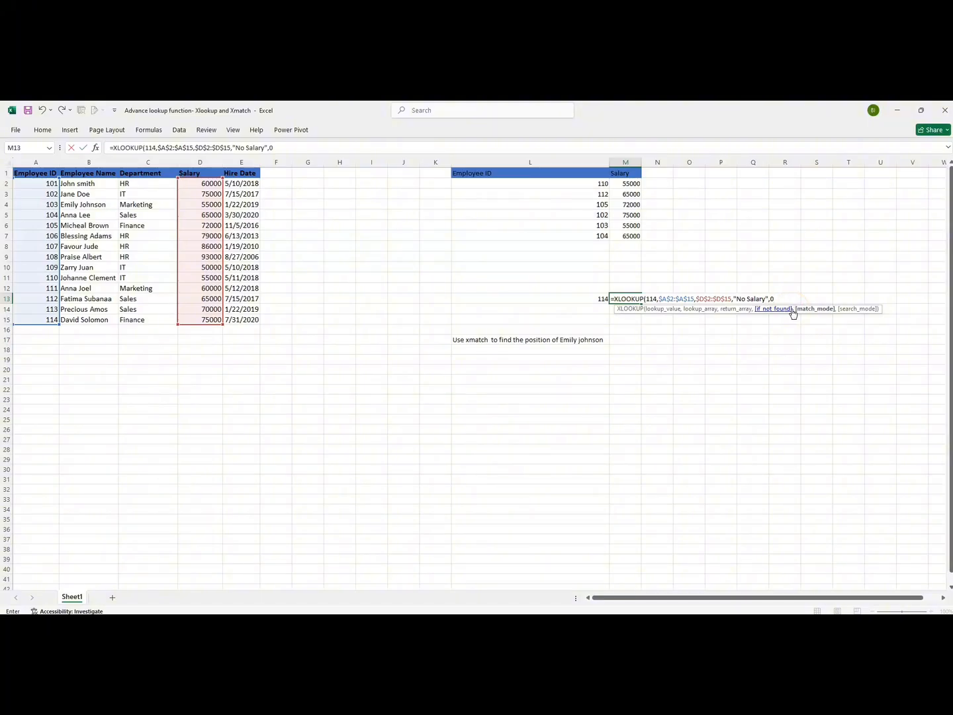
key("Return")
left_click(627, 299)
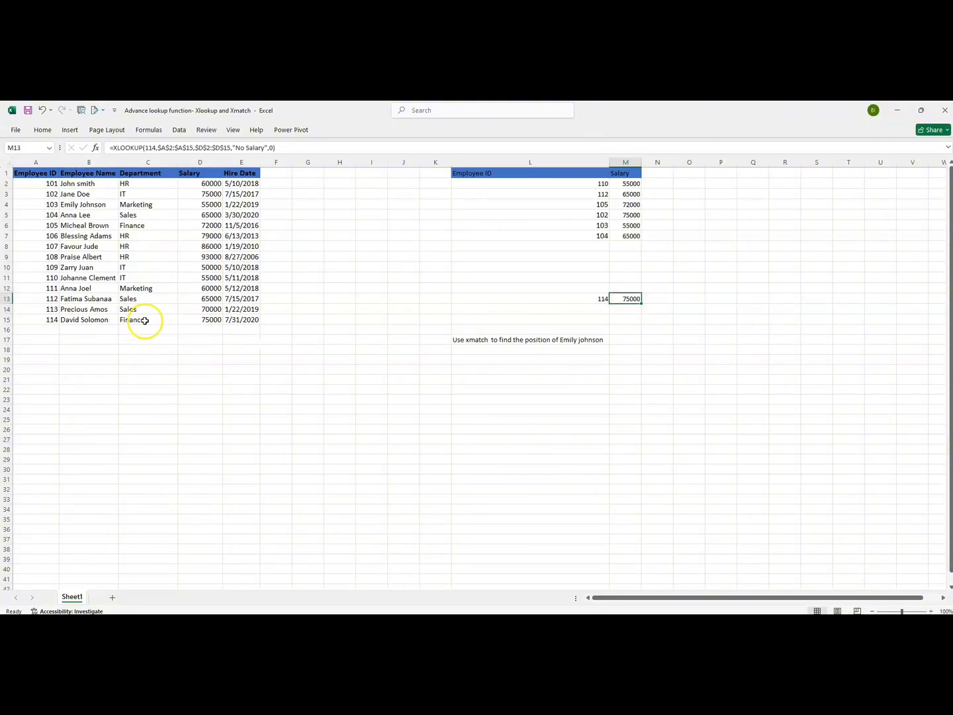
left_click(201, 319)
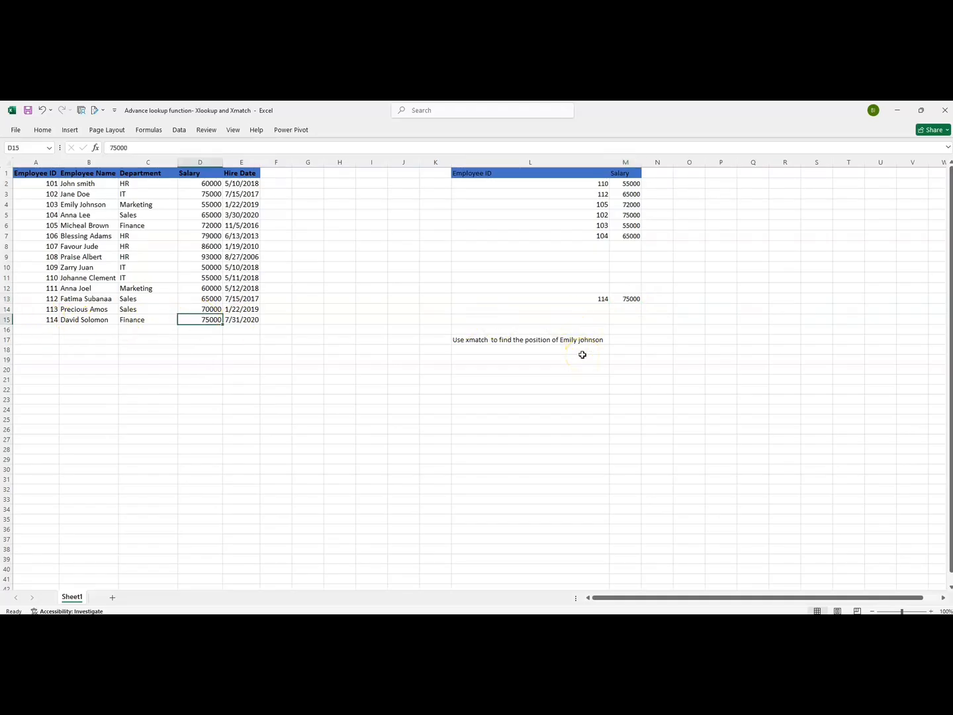
Start an XMATCH formula in L18 with the lookup value "Emily Johnson"
left_click_drag(554, 356, 533, 354)
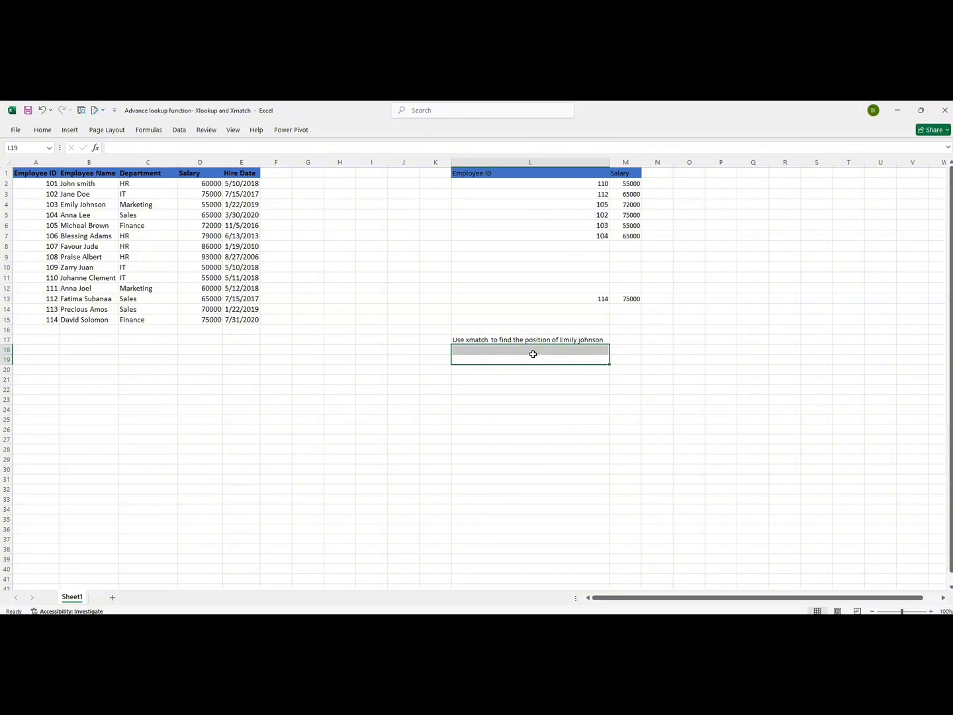
left_click(522, 349)
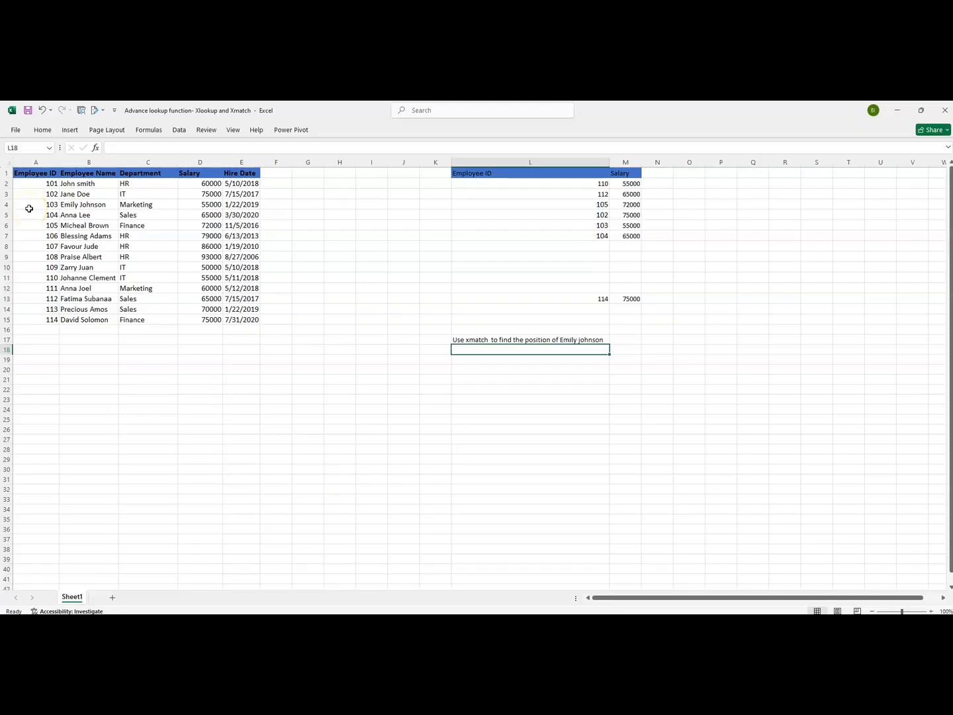
left_click(461, 352)
type("=xmatch")
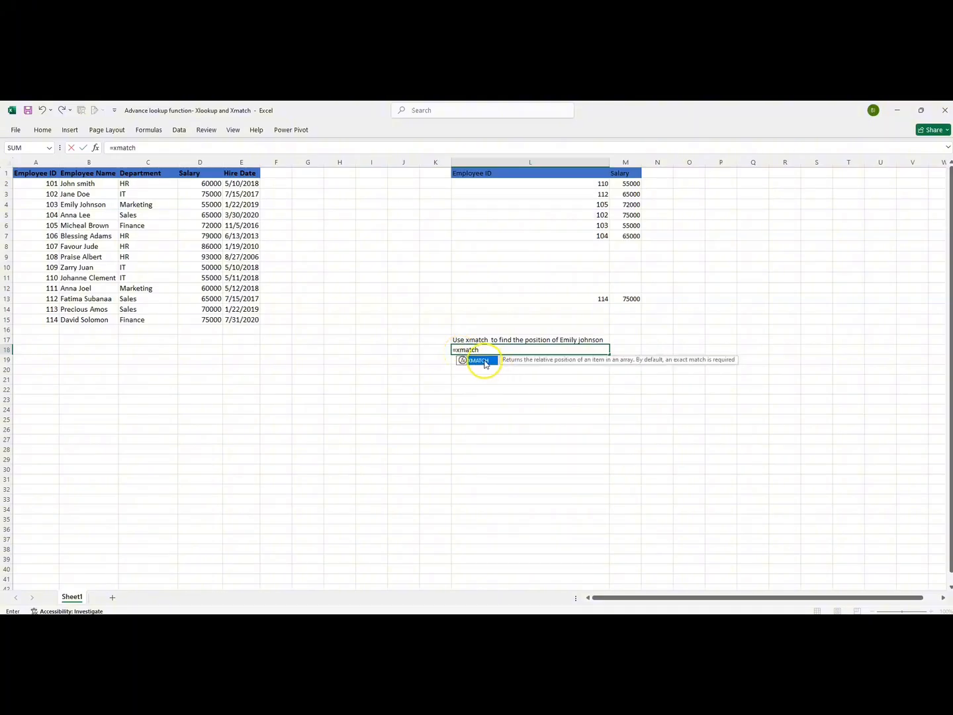
double_click(485, 362)
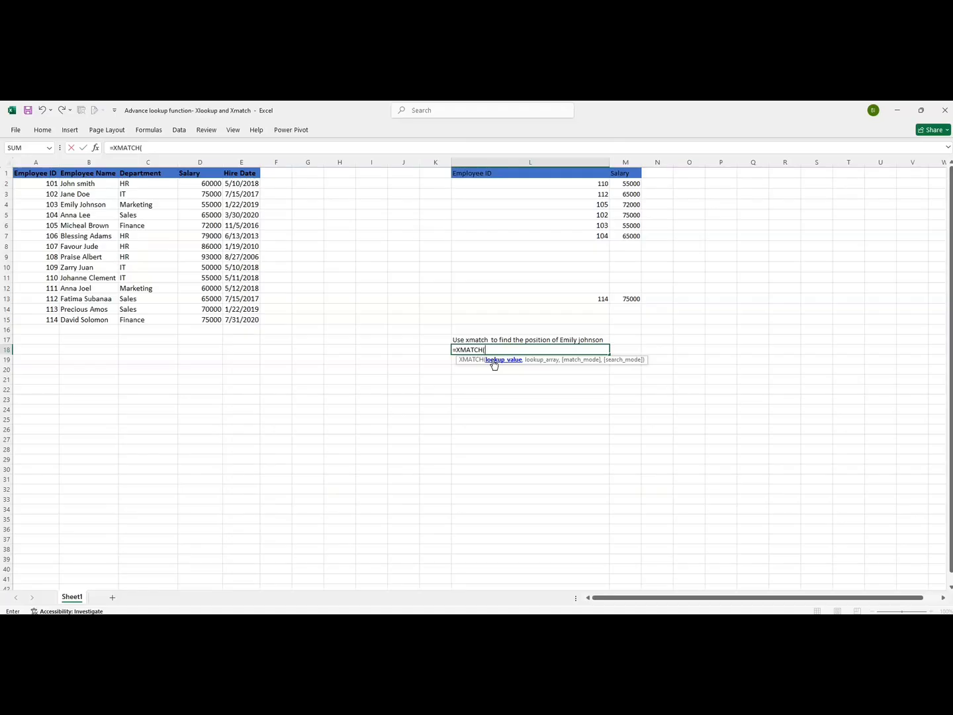
type("E")
type("mily Johnson\"")
type(",")
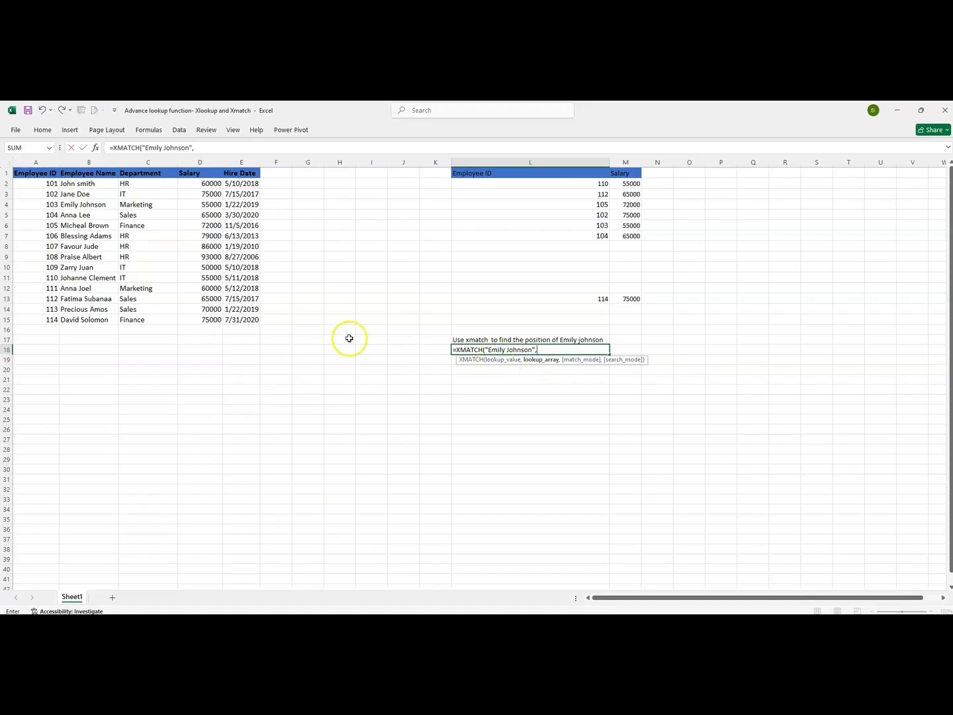
Finish L18's XMATCH with the absolute name range $B$2:$B$15 and exact match mode 0
left_click_drag(82, 184, 90, 326)
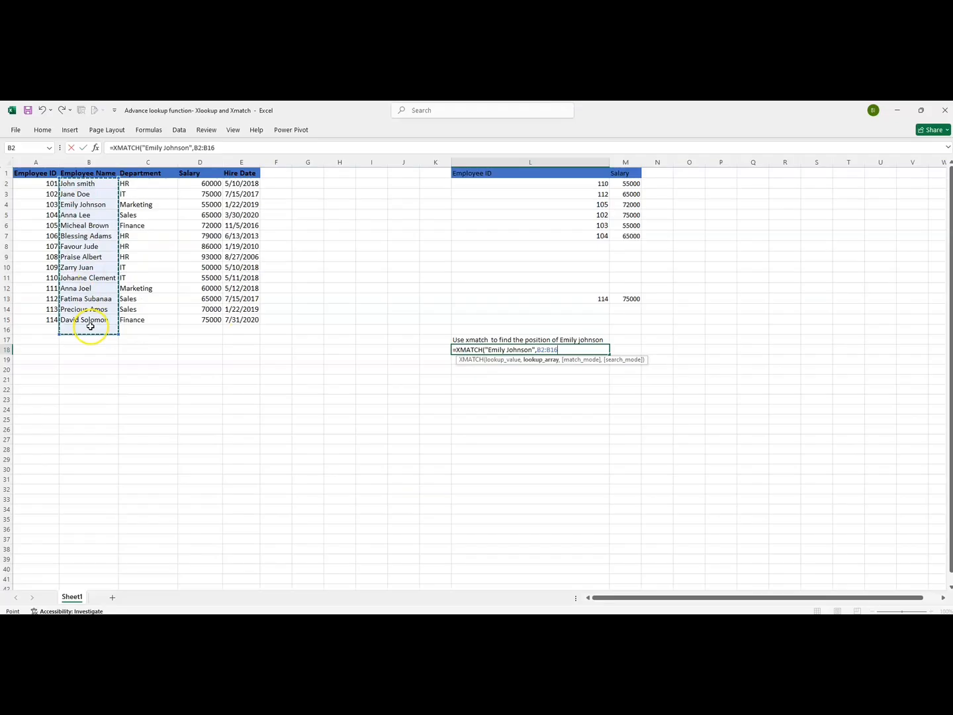
left_click_drag(66, 185, 84, 324)
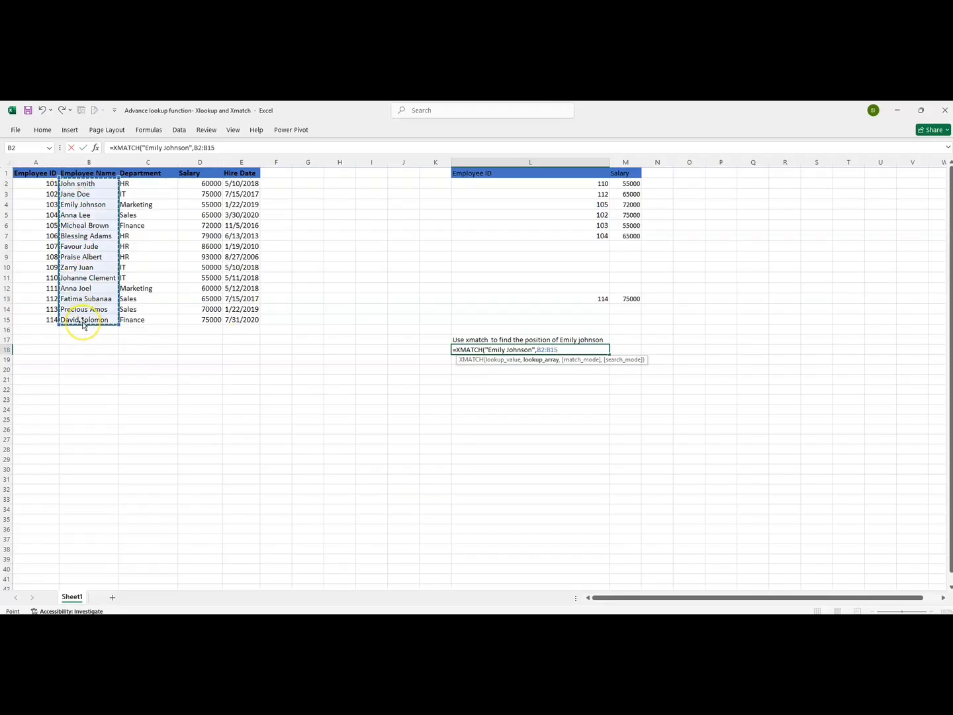
key("F4")
type(",")
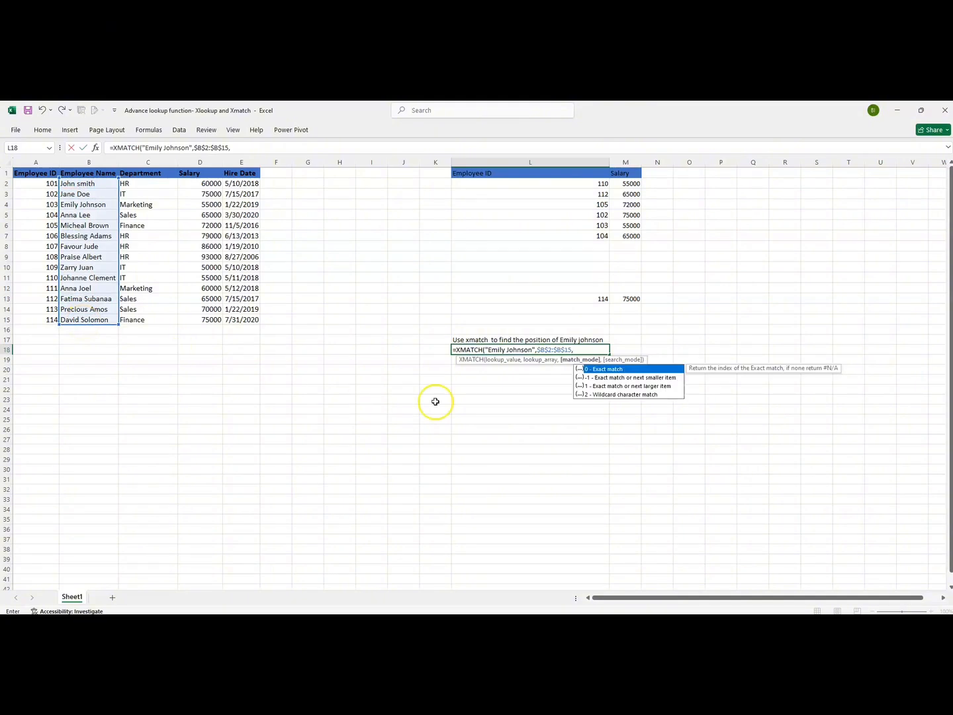
double_click(603, 371)
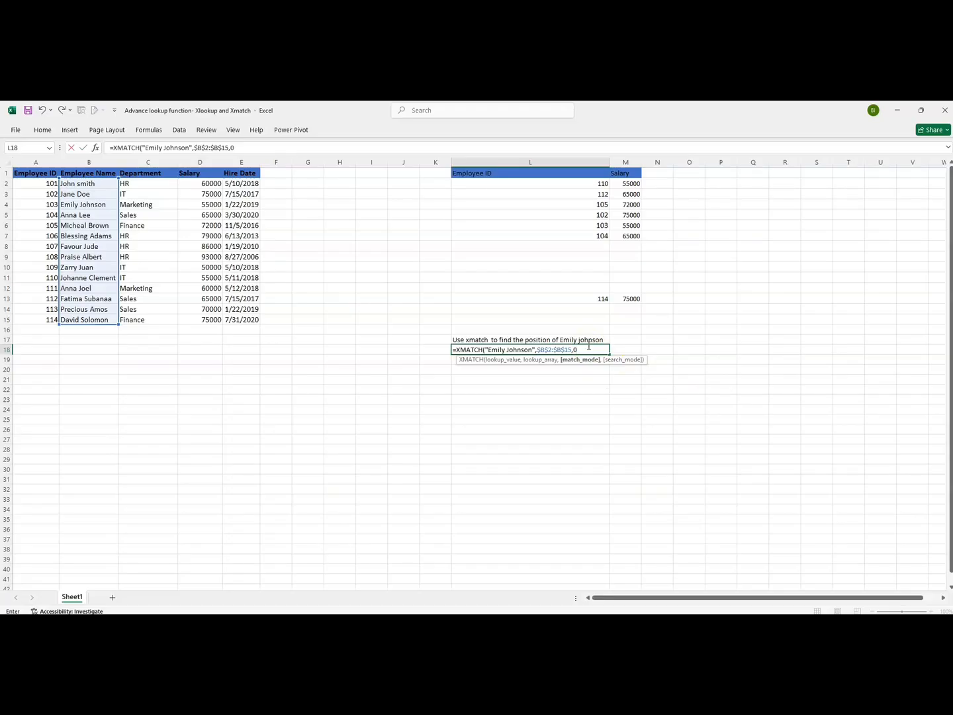
key("Return")
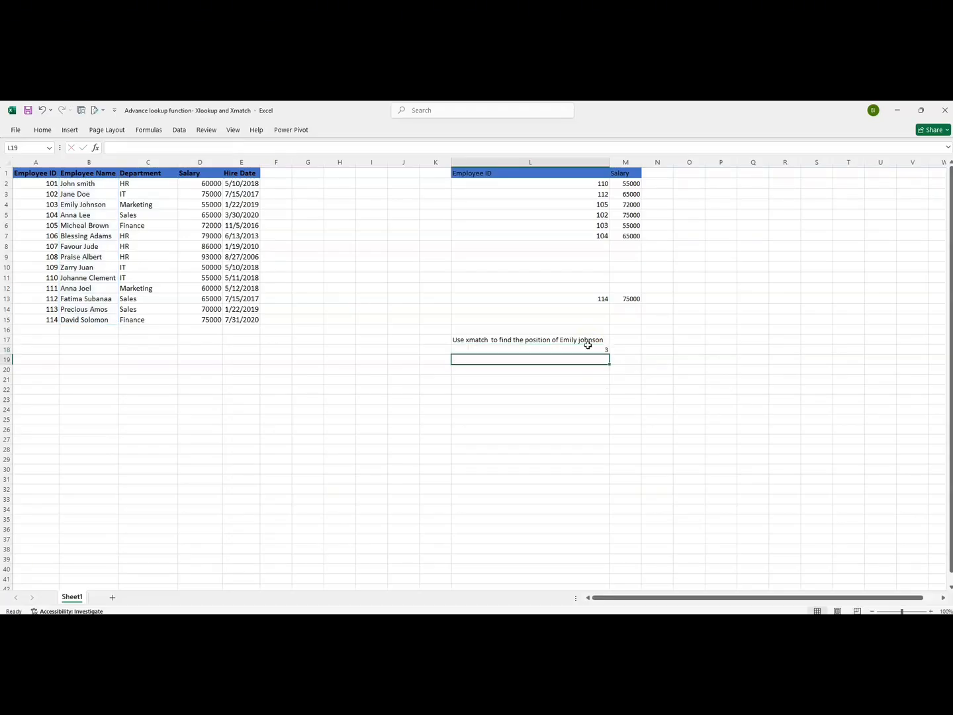
Examine L18's position result against the employee rows and the Employee Name column
left_click(588, 347)
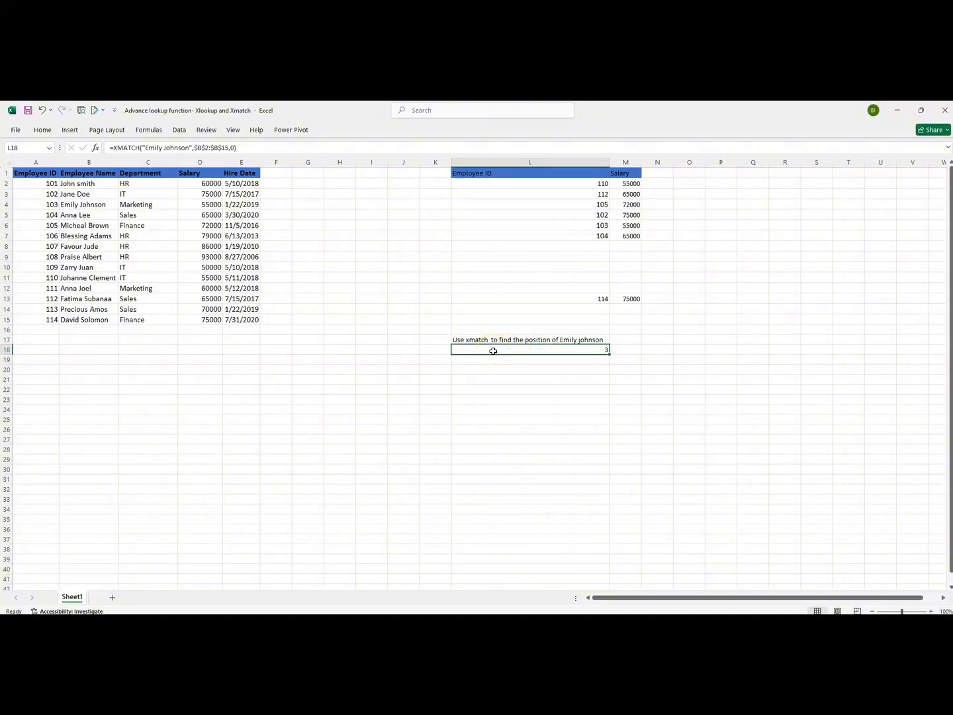
left_click(38, 183)
left_click(39, 194)
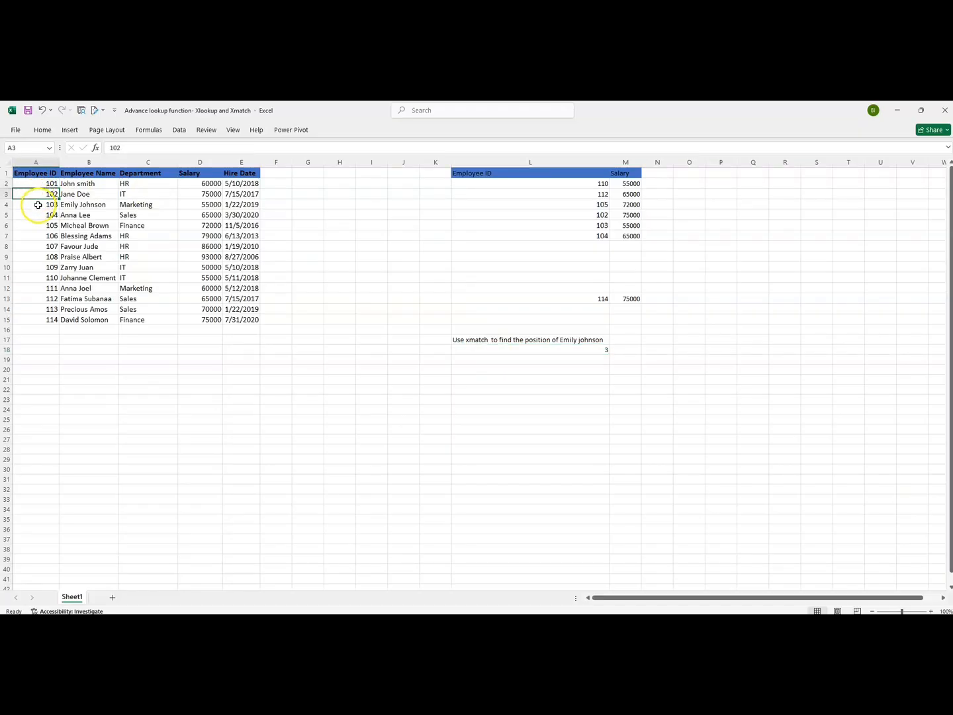
left_click(38, 205)
left_click_drag(39, 204, 249, 205)
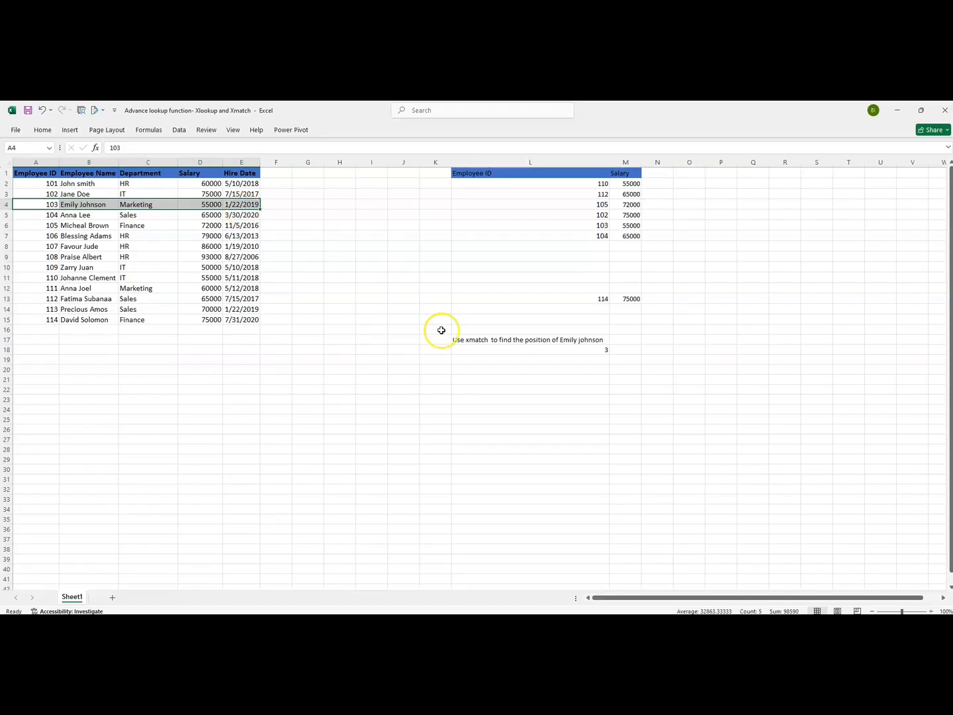
double_click(545, 349)
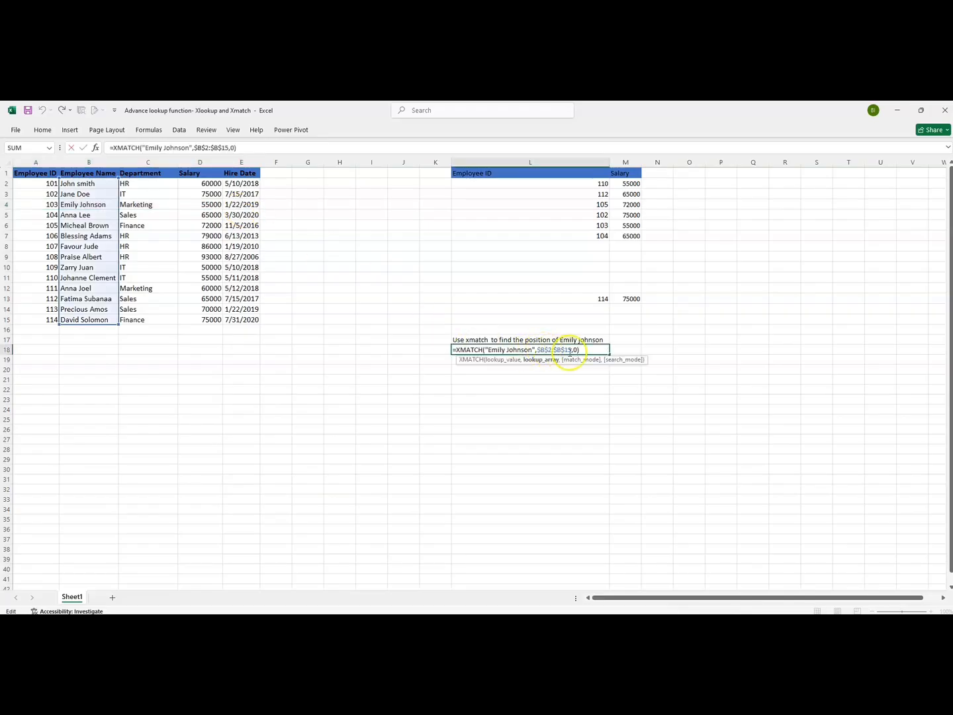
left_click(588, 351)
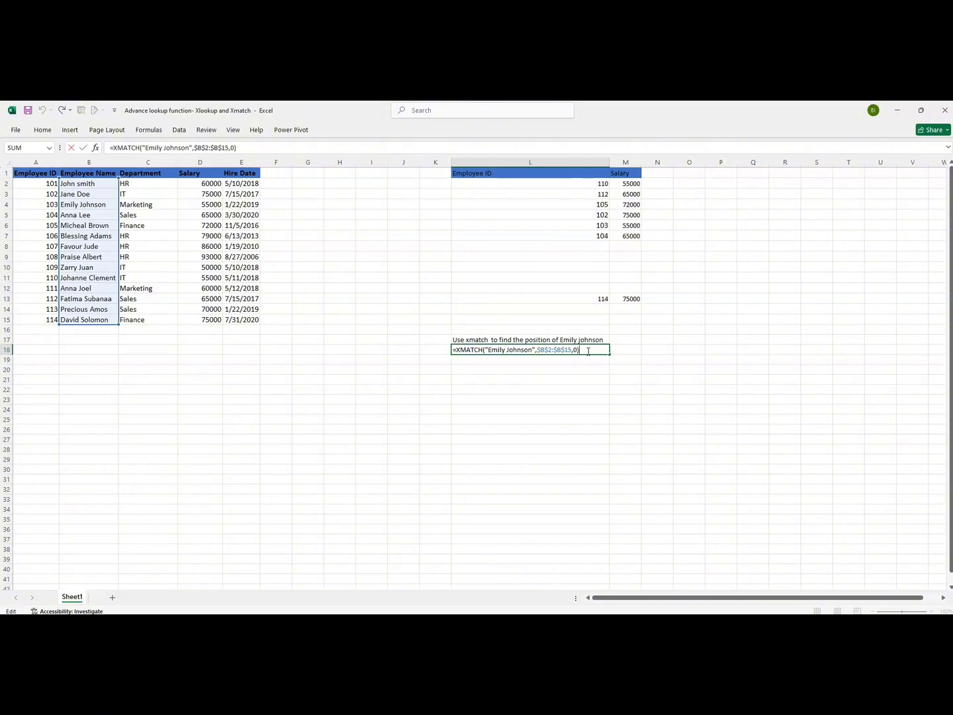
left_click(133, 331)
left_click_drag(70, 186, 85, 327)
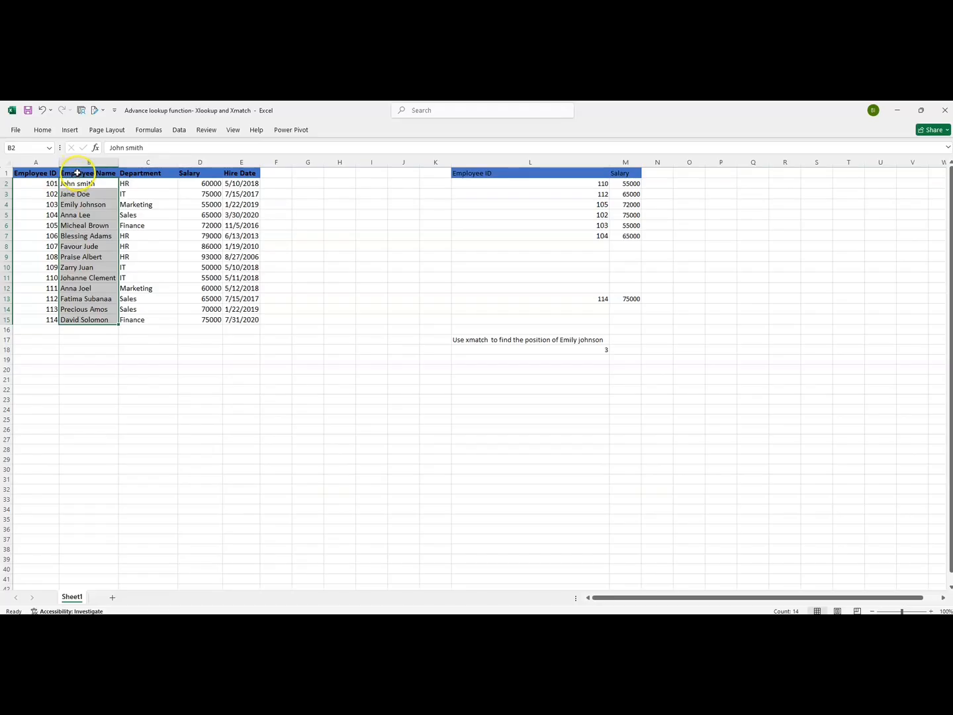
left_click_drag(78, 173, 67, 206)
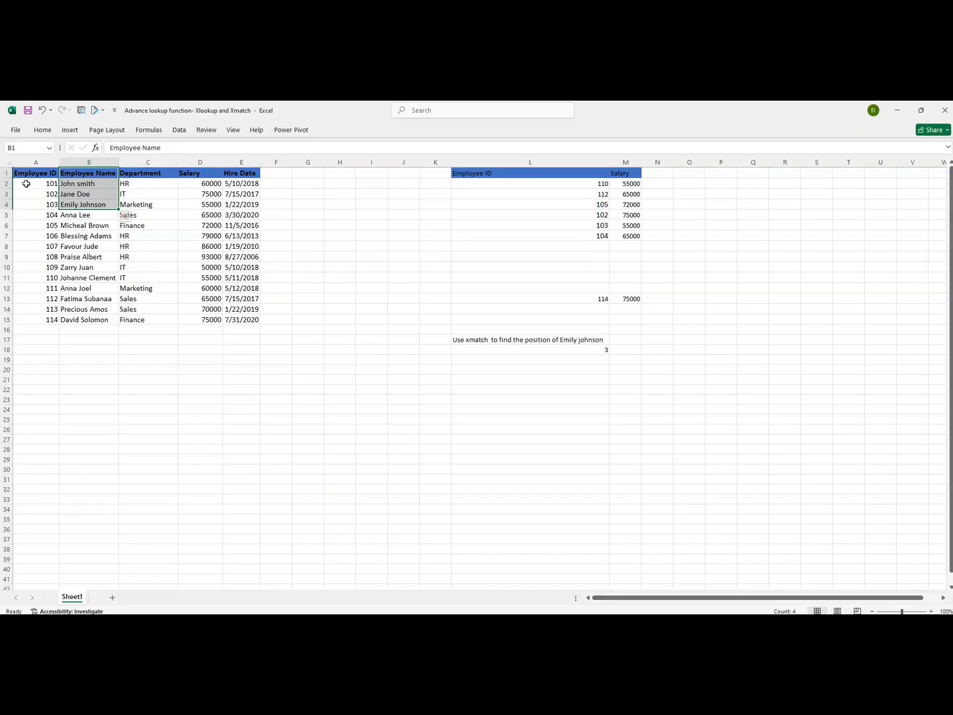
Replace the lookup range in L18's XMATCH with $B$1:$B$15 including the header, keeping exact match 0, and recheck the names
double_click(510, 350)
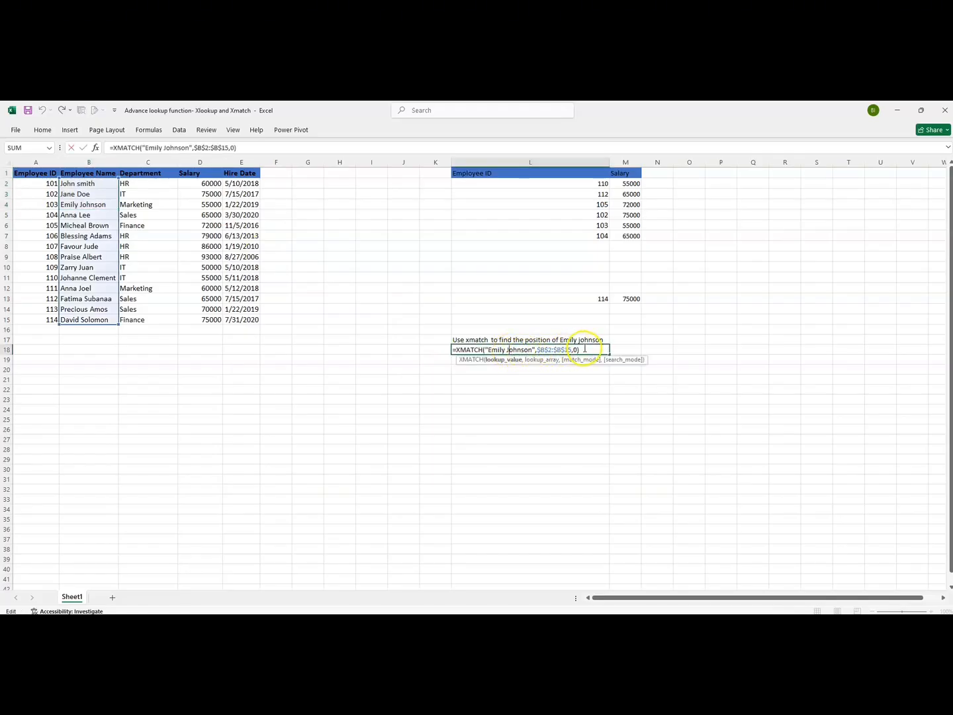
left_click_drag(573, 349, 538, 351)
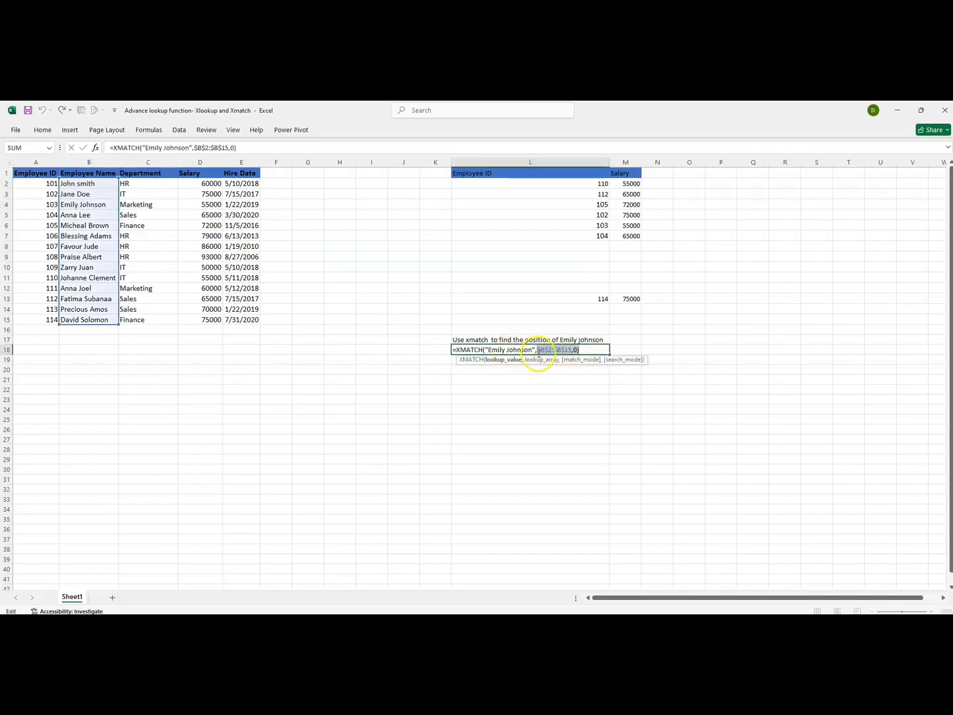
key("BackSpace")
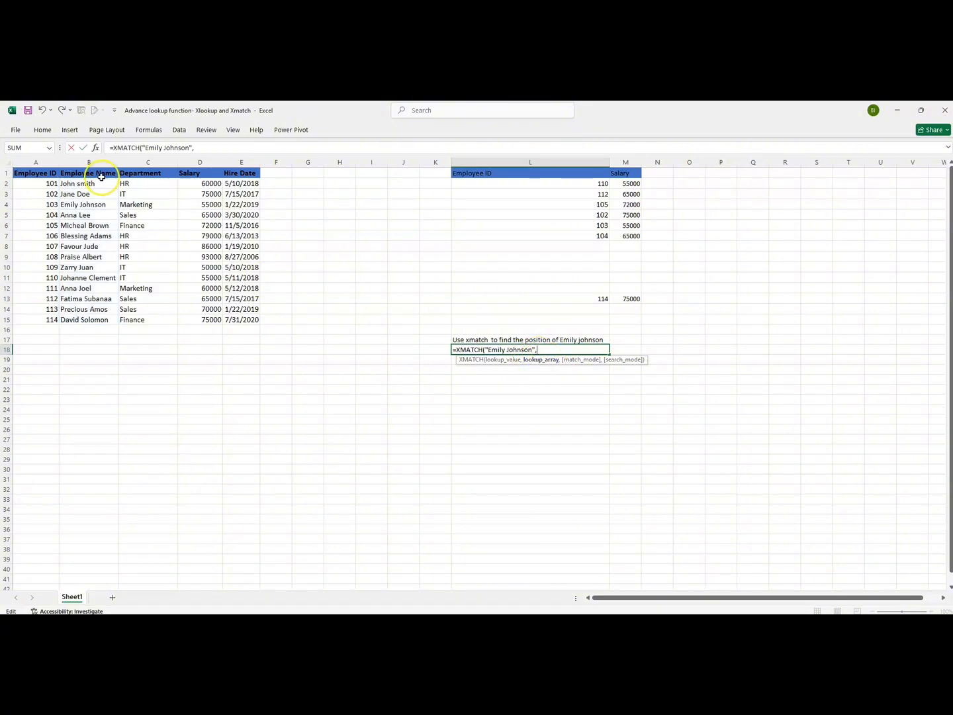
left_click_drag(88, 172, 86, 316)
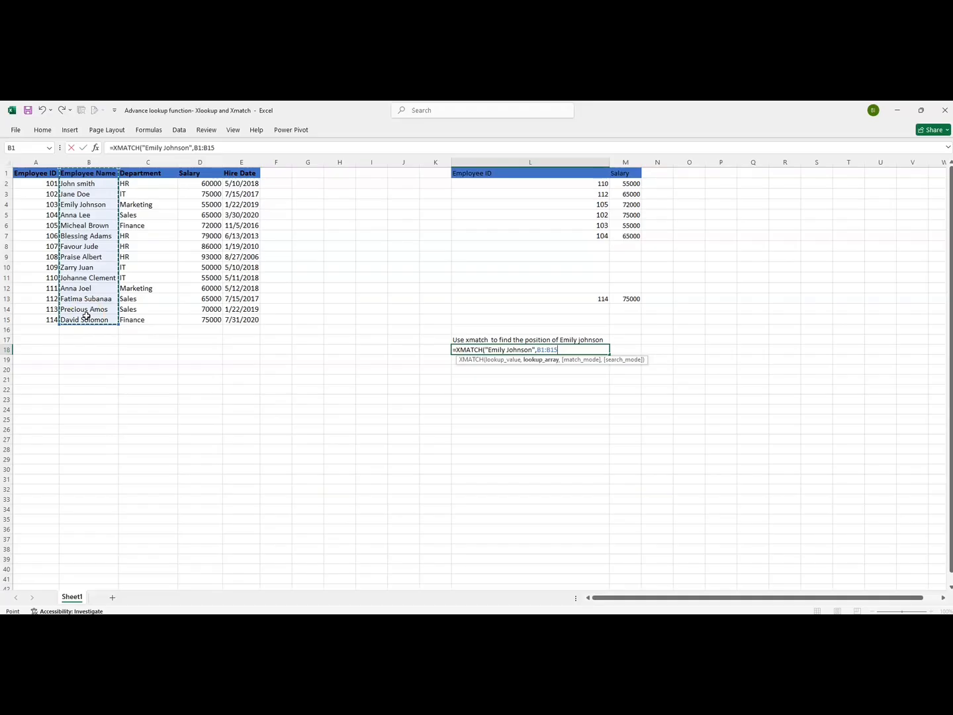
key("F4")
type(",")
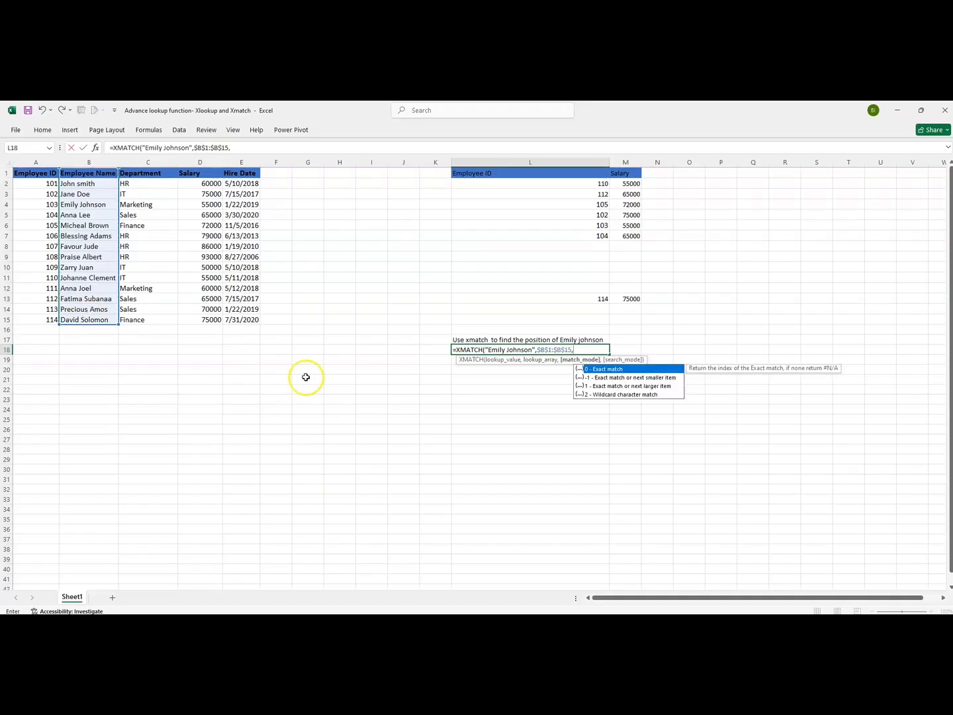
double_click(596, 369)
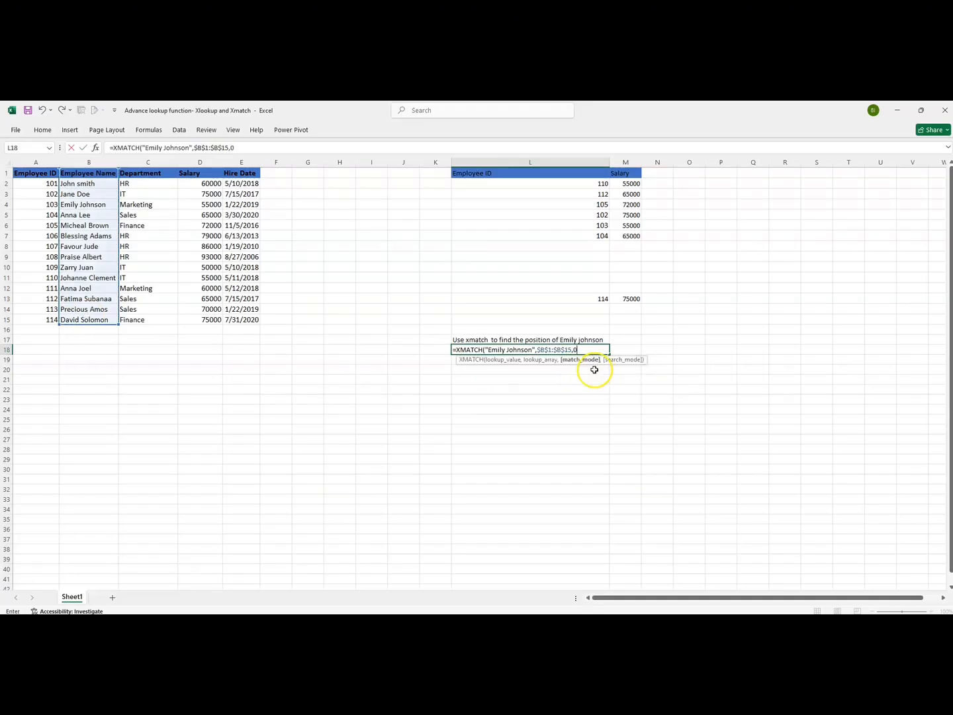
key("Return")
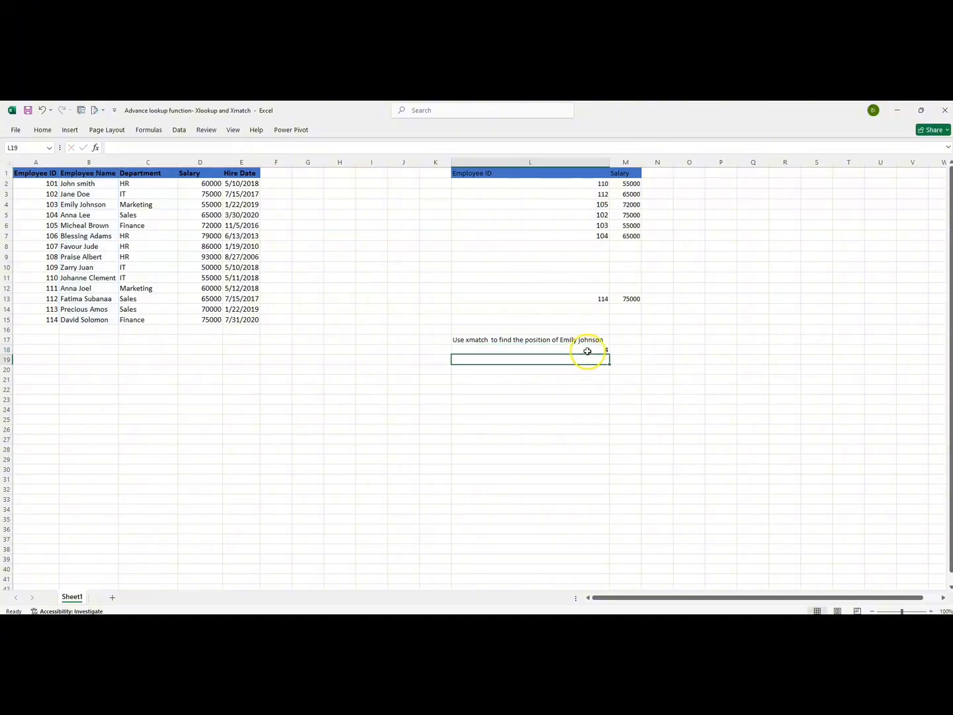
left_click(583, 351)
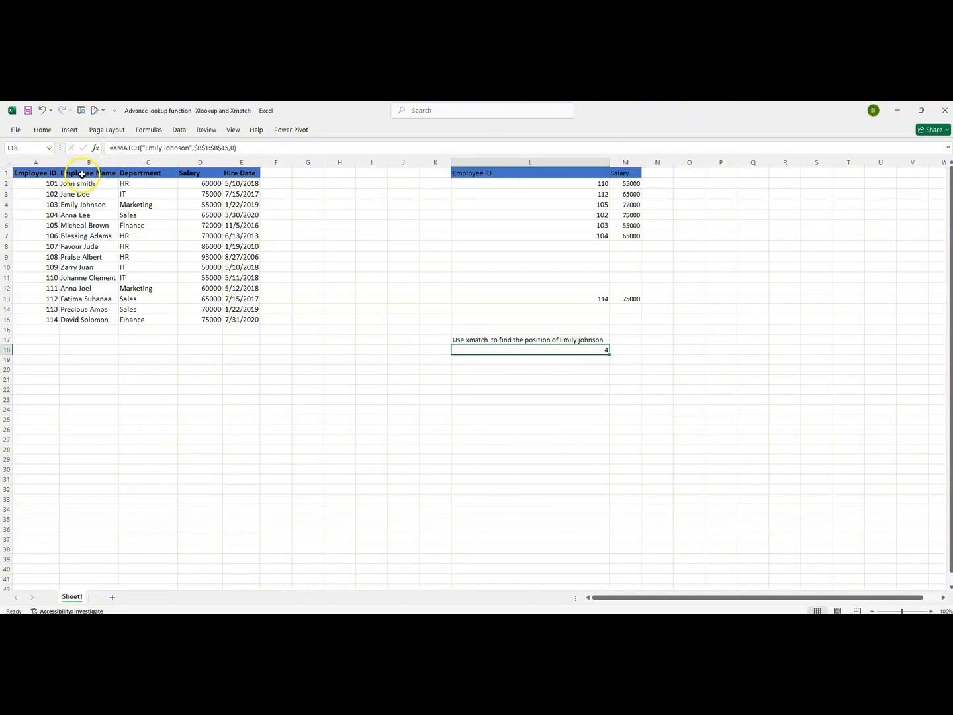
left_click_drag(86, 173, 75, 317)
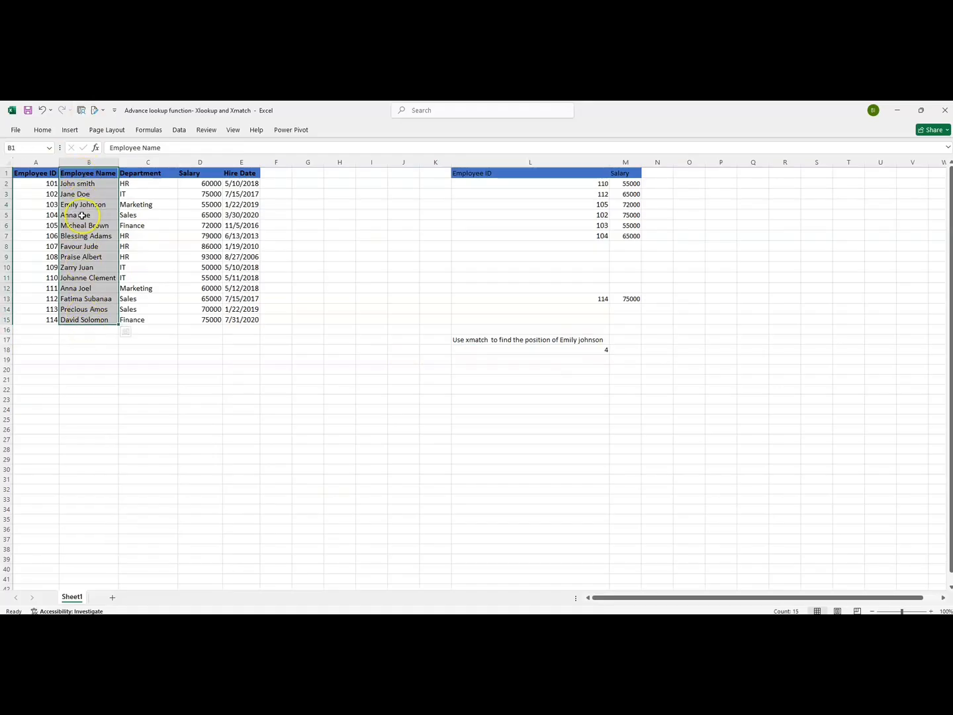
left_click_drag(77, 184, 78, 205)
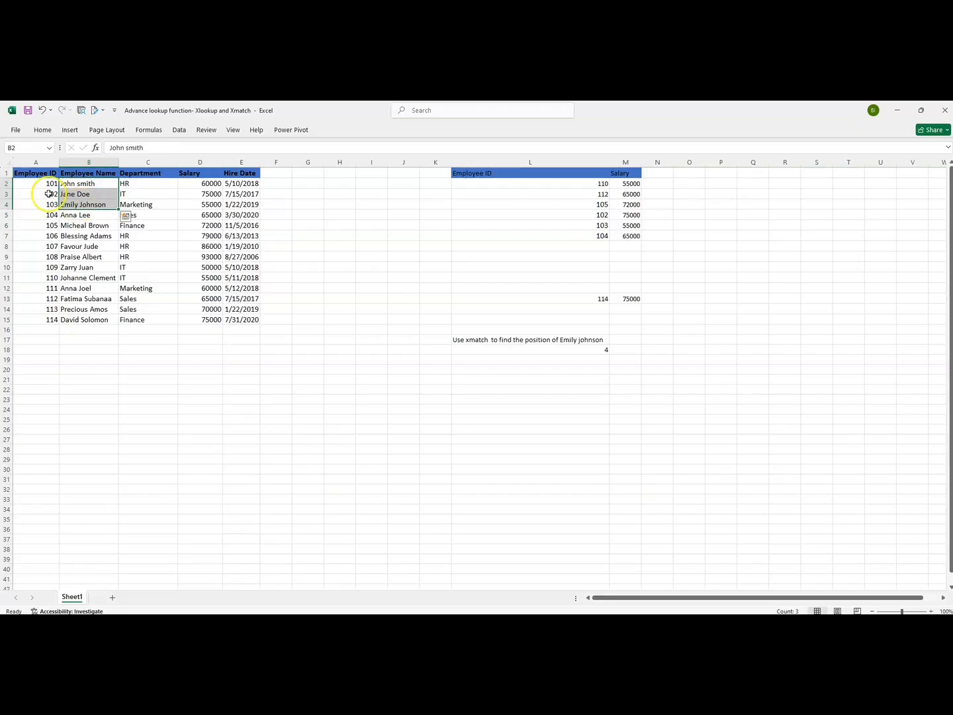